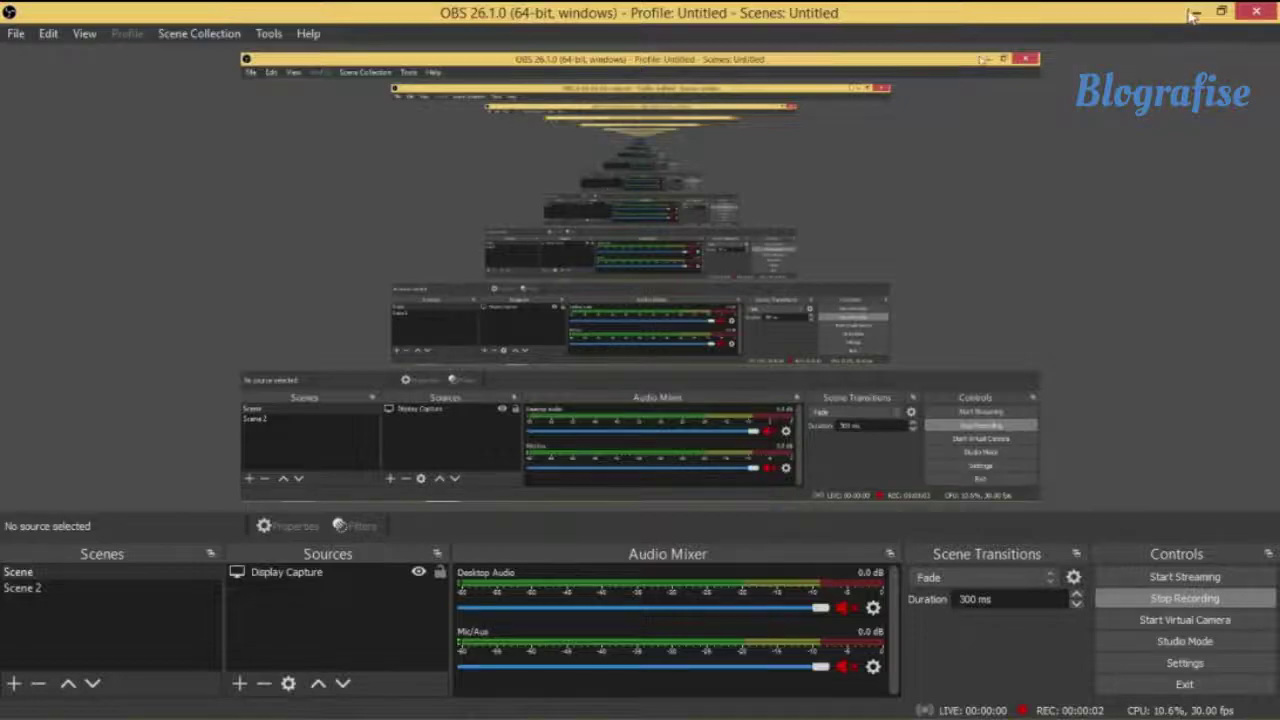
Minimize the OBS Studio window to reveal Chrome's New Tab page
click(1196, 11)
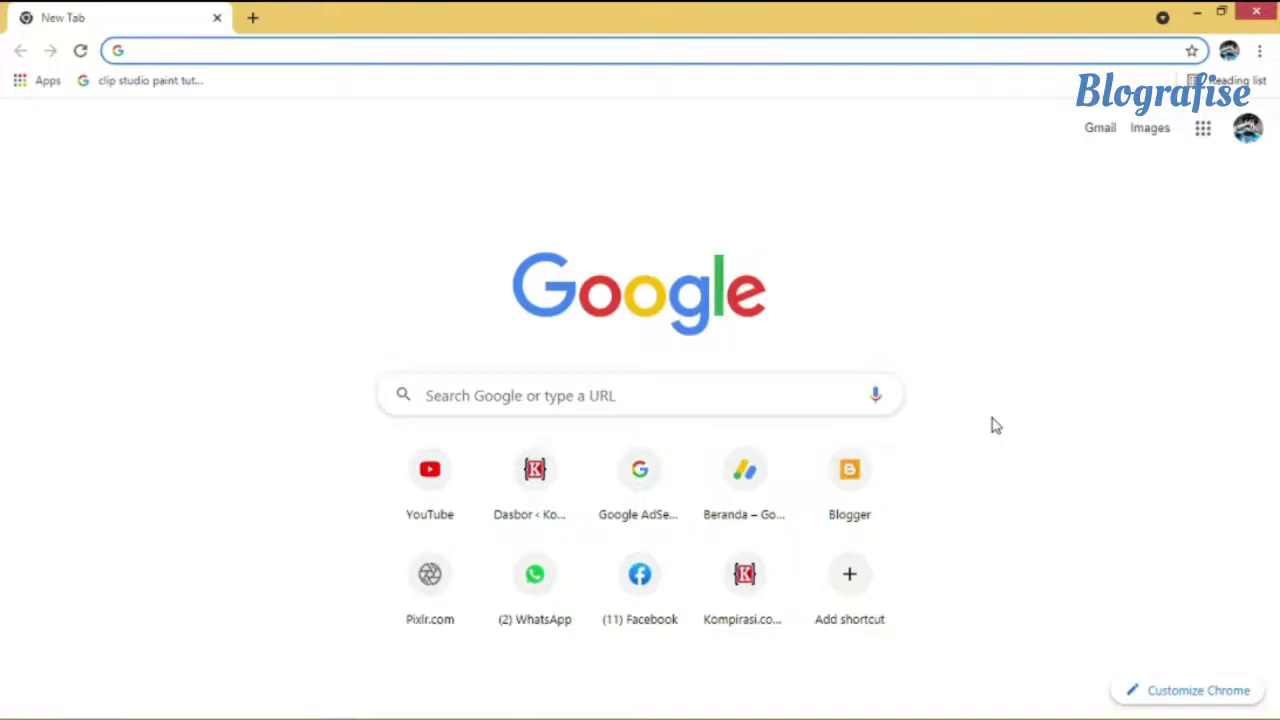
Search Google for 'medibang for windows' and bring up link options on the MediBang Paint result
text(mediban)
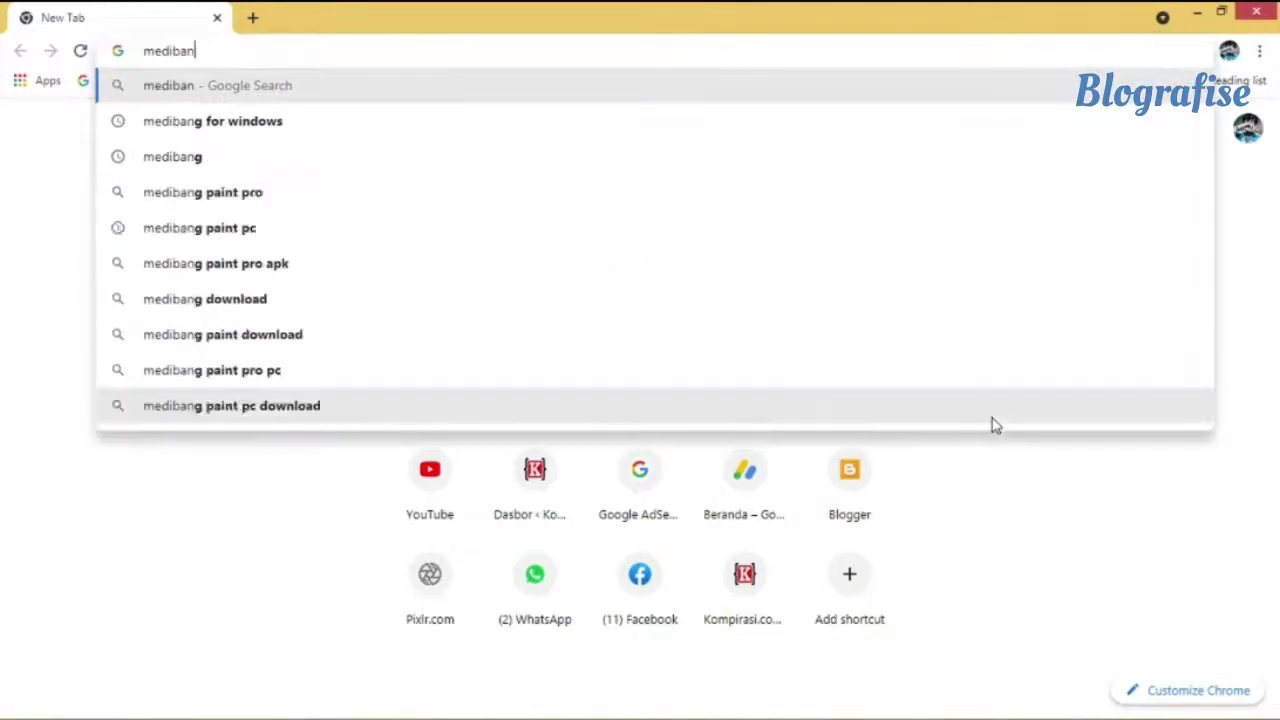
text(g)
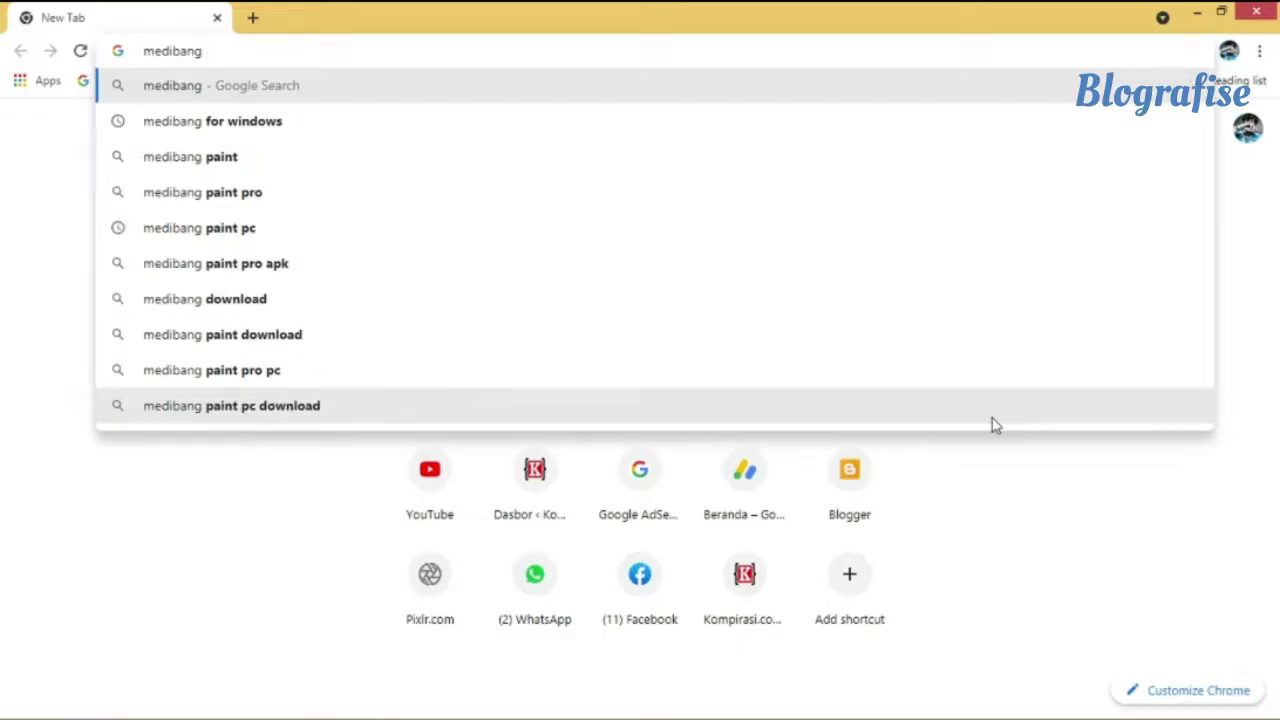
key(Down)
key(Return)
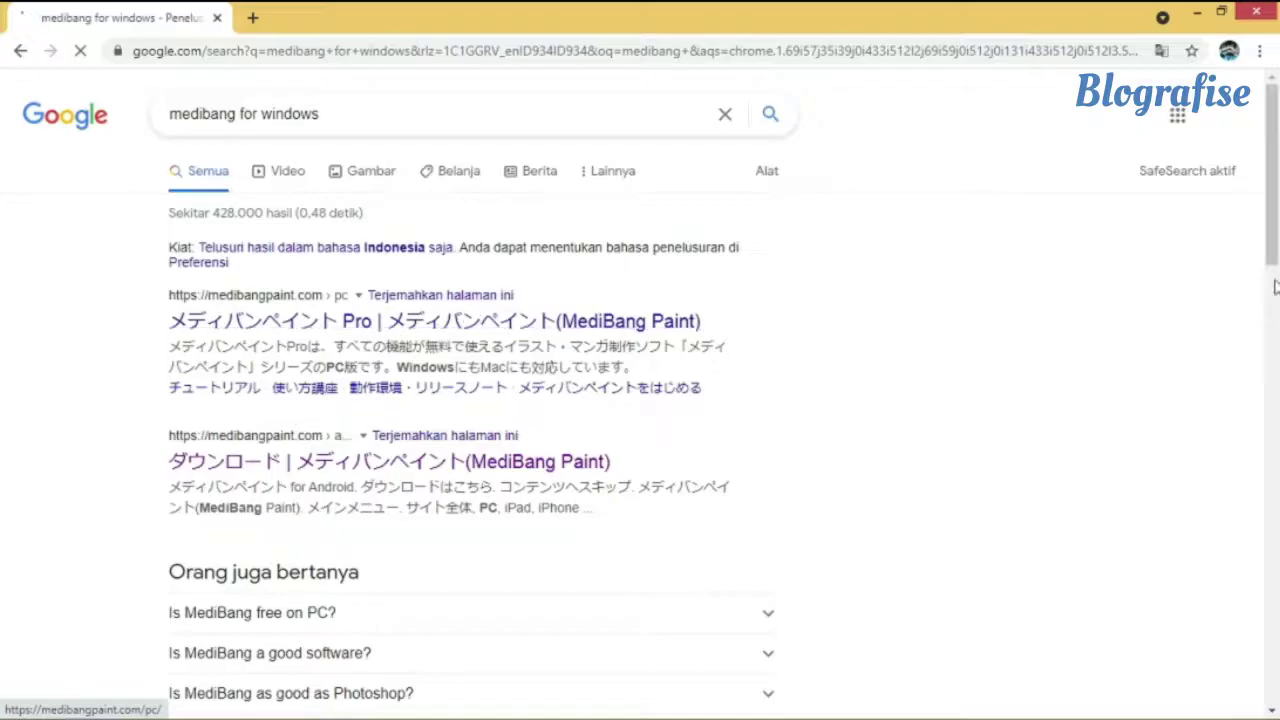
scroll(440, 270, down, 1)
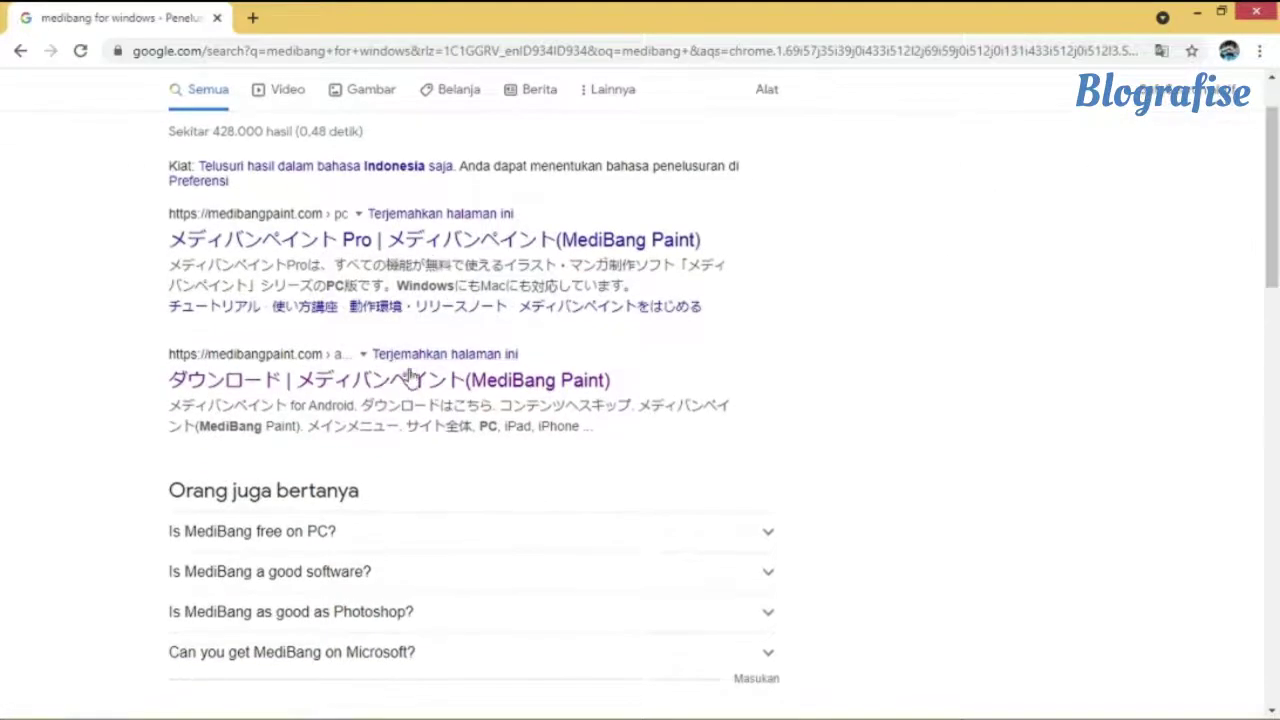
right_click(398, 251)
Open the MediBang Paint Pro result in a new tab and switch to it
click(426, 270)
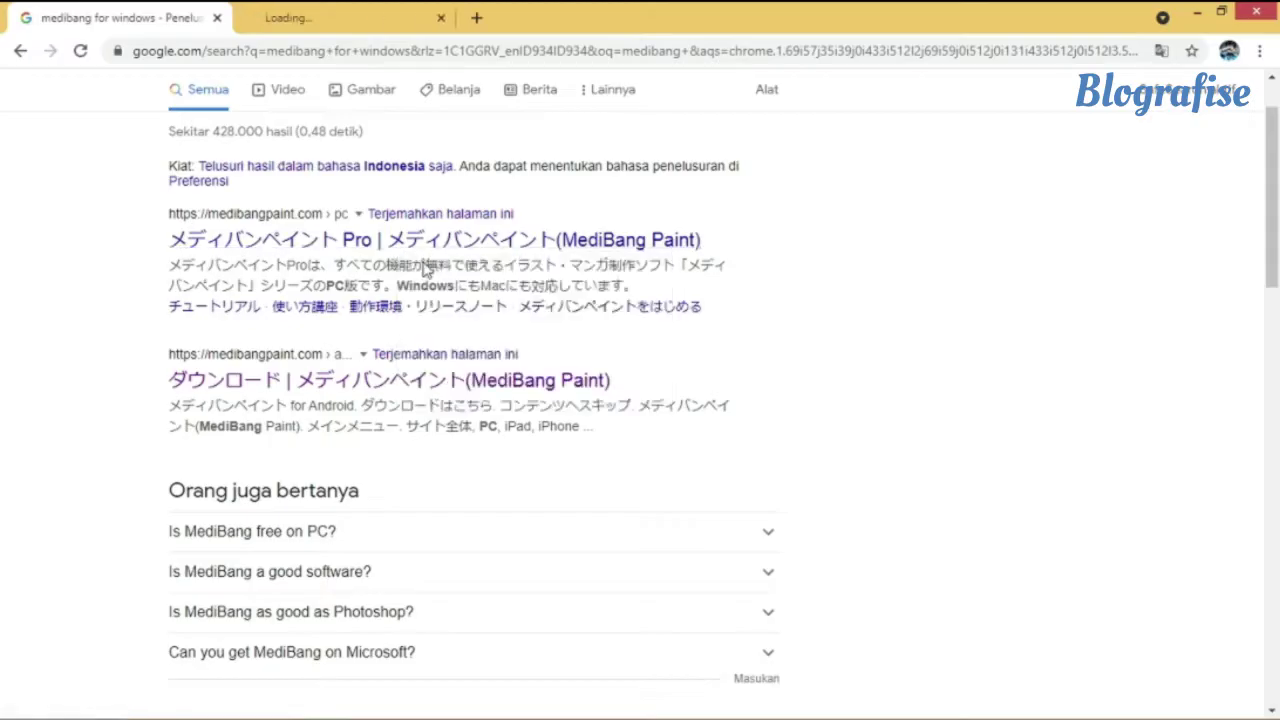
click(388, 9)
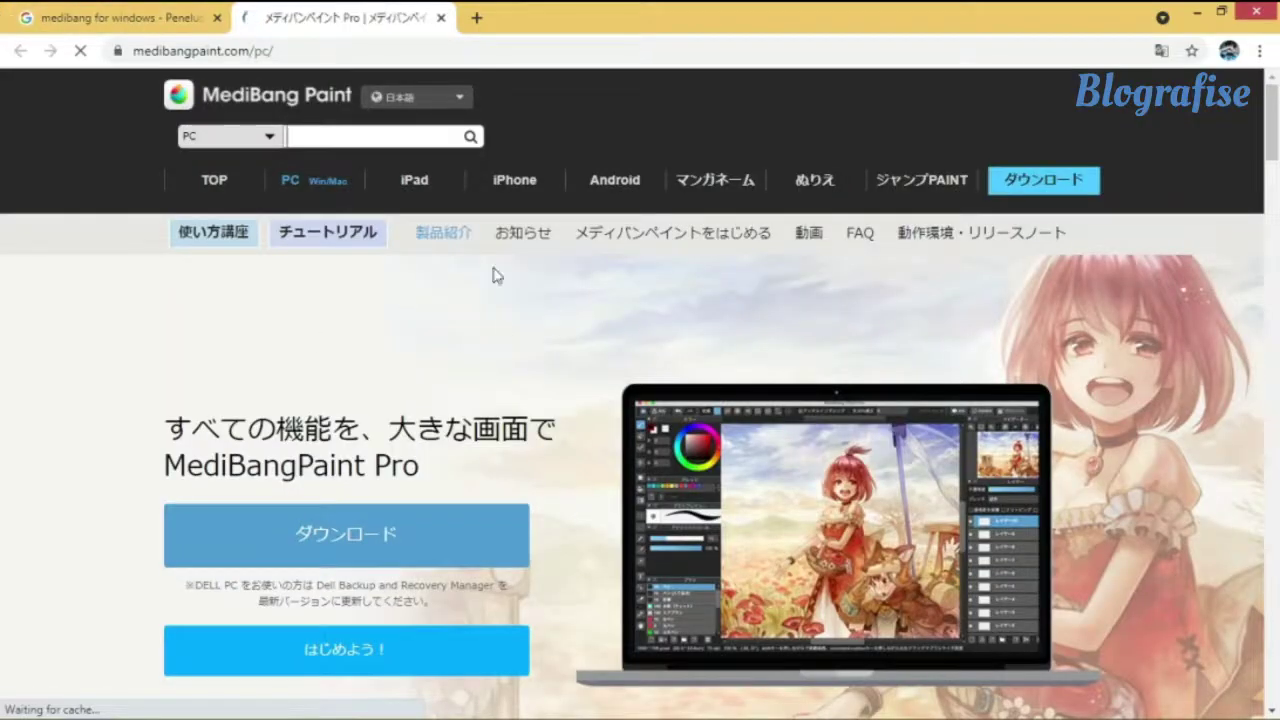
click(92, 10)
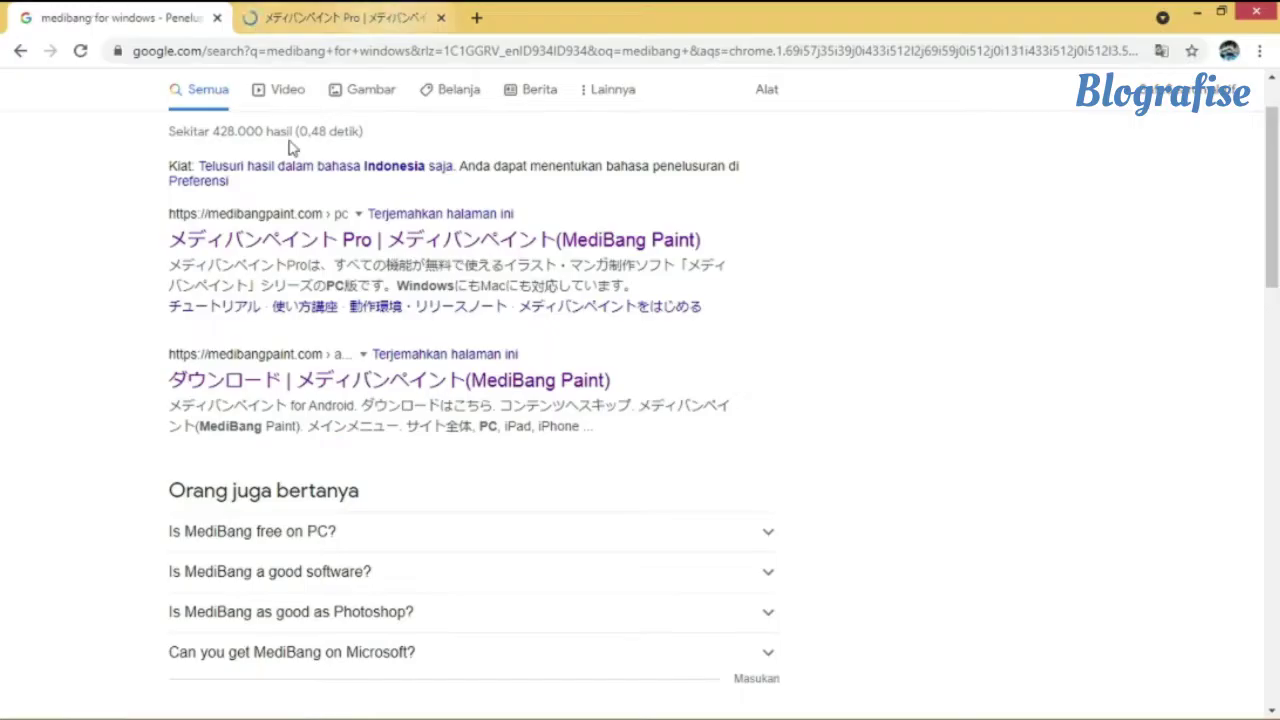
click(405, 10)
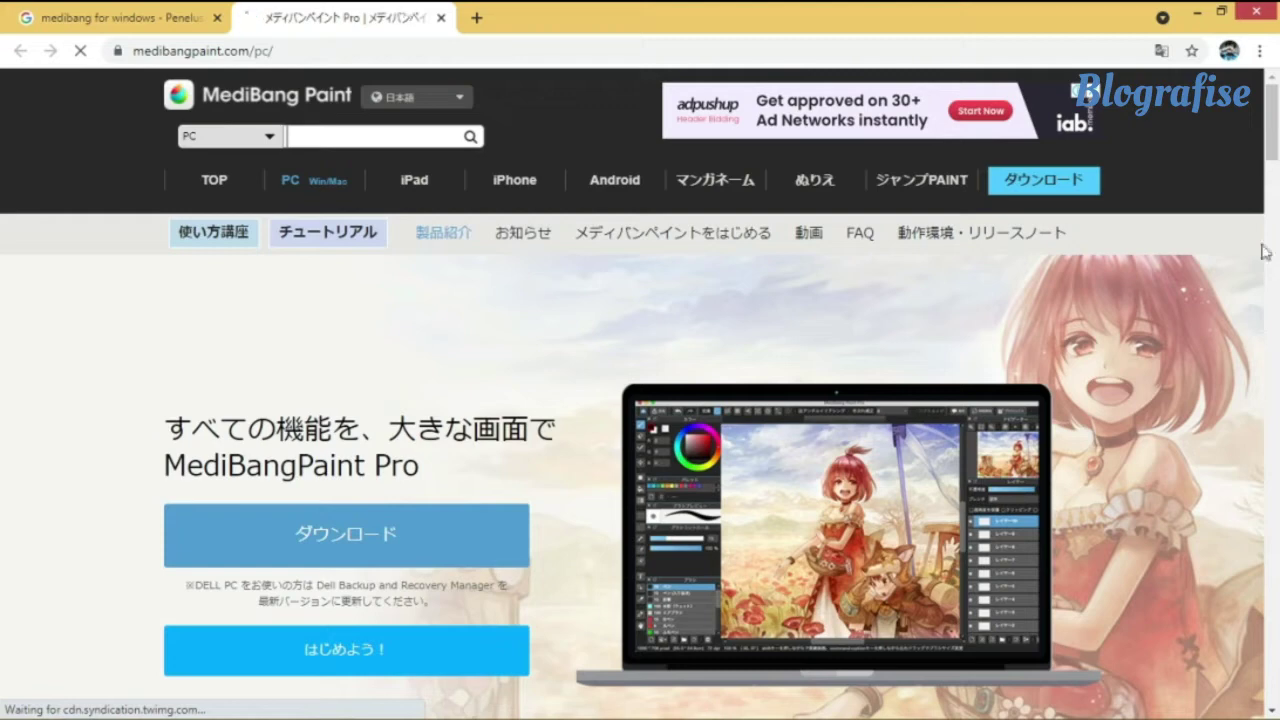
Translate the MediBang page into English, follow the download link, and close the full-page ad
click(1159, 52)
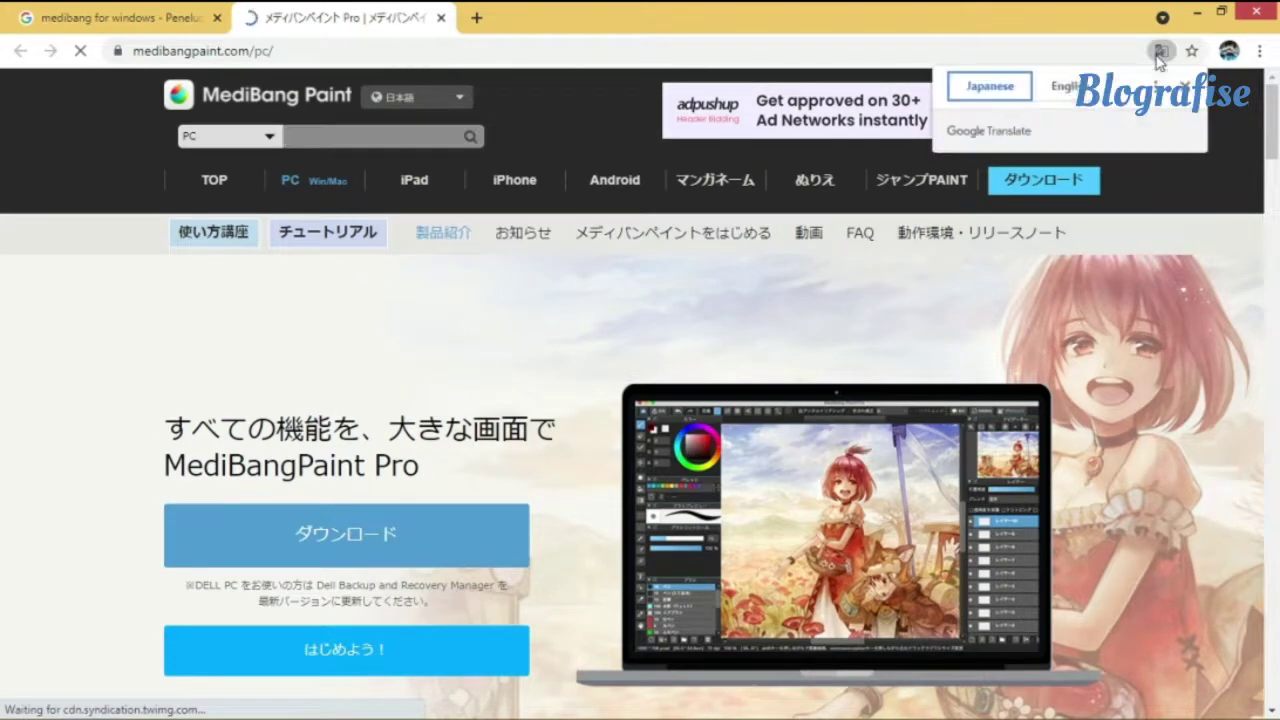
click(1068, 87)
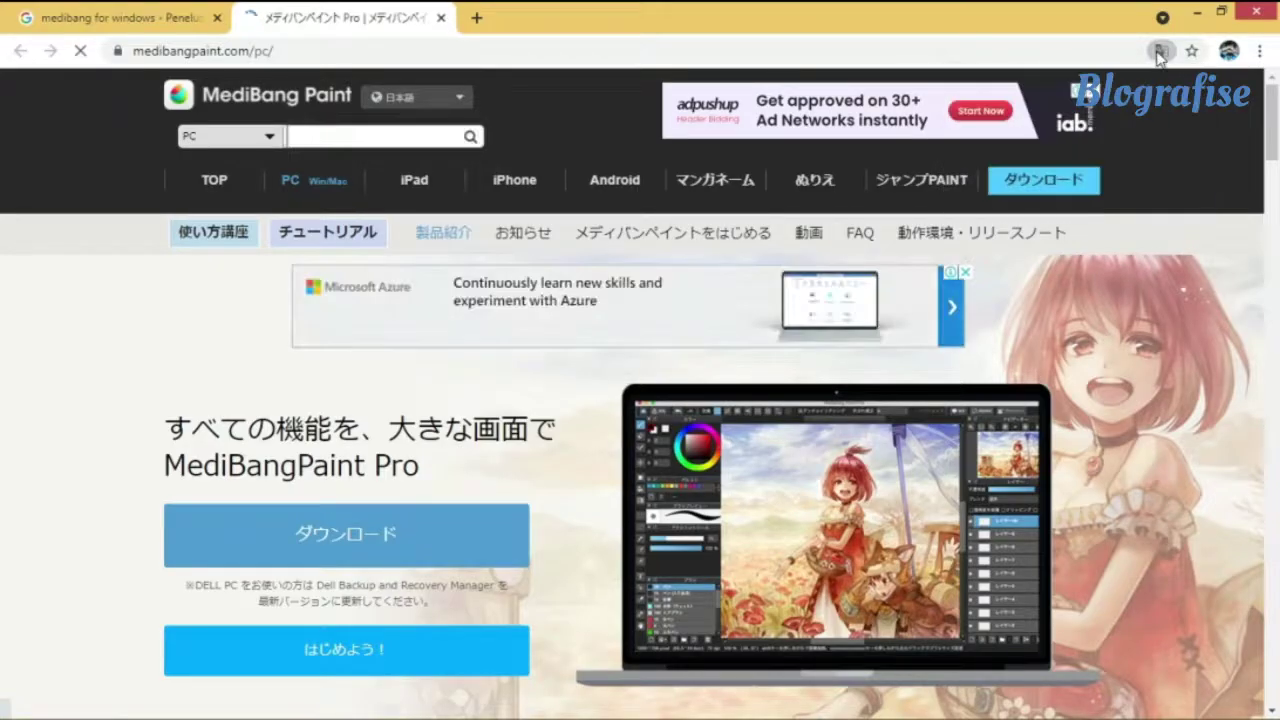
click(1075, 141)
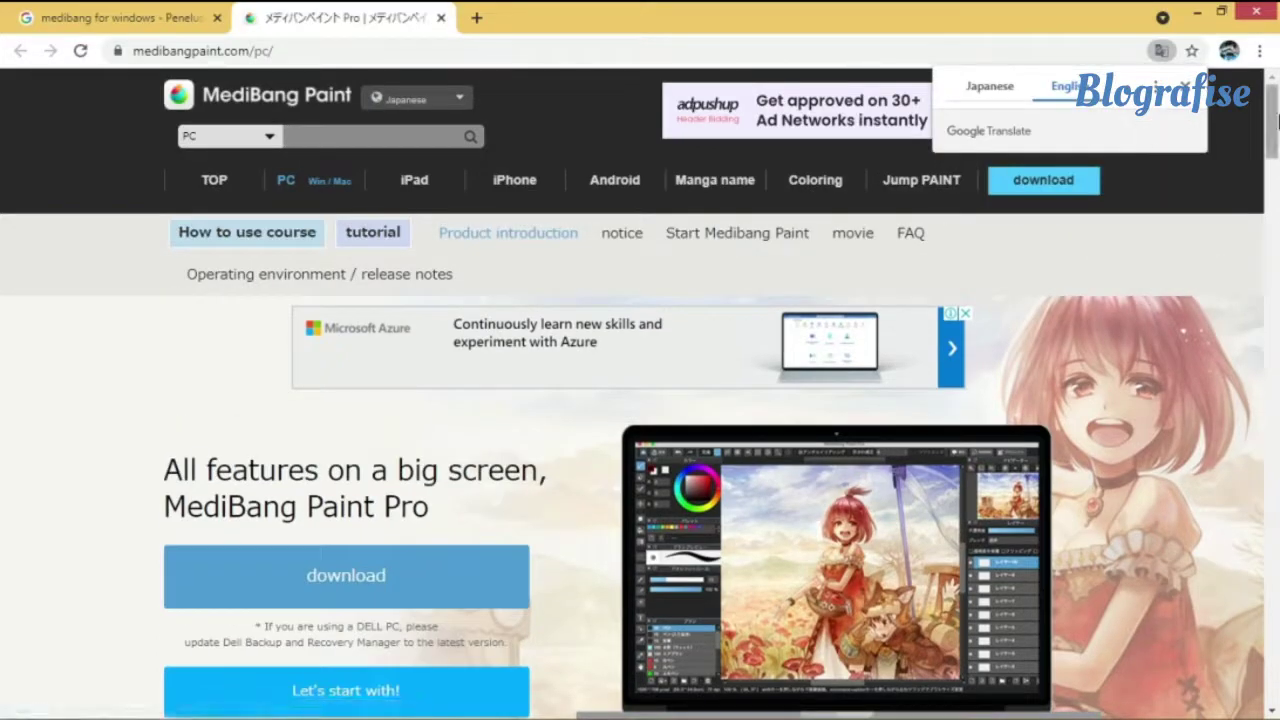
drag(1273, 120, 1273, 144)
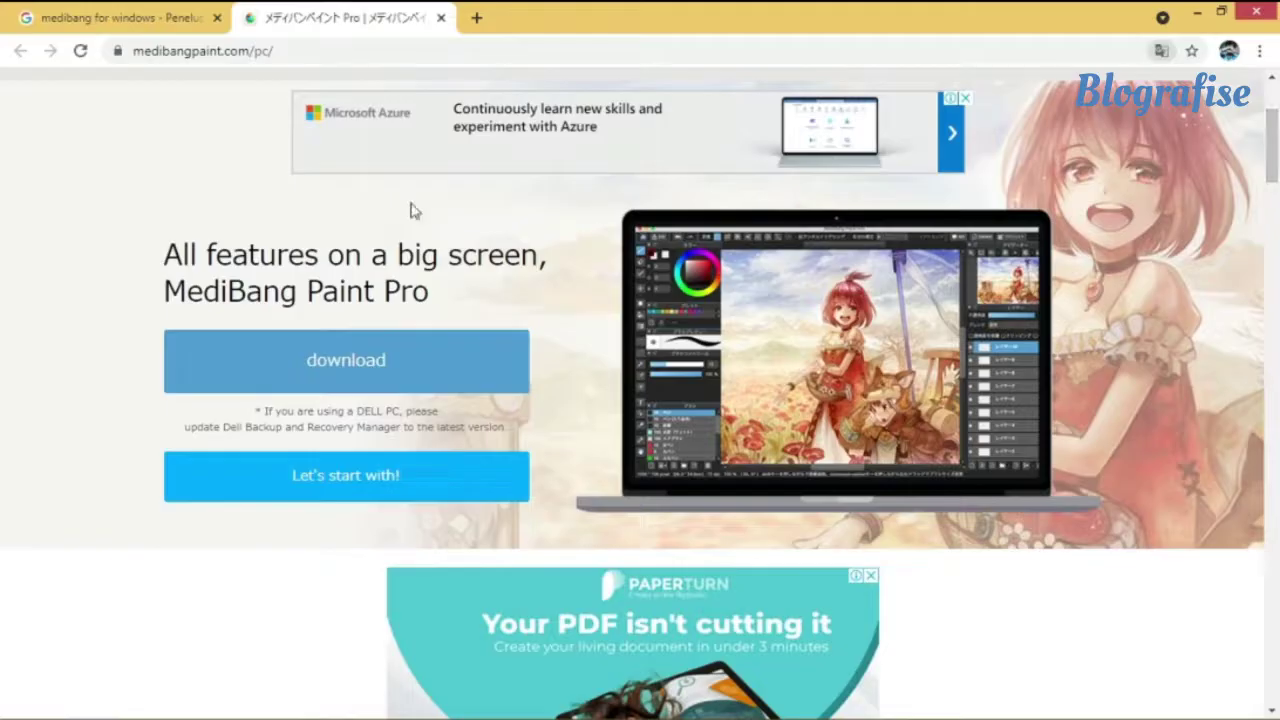
click(417, 383)
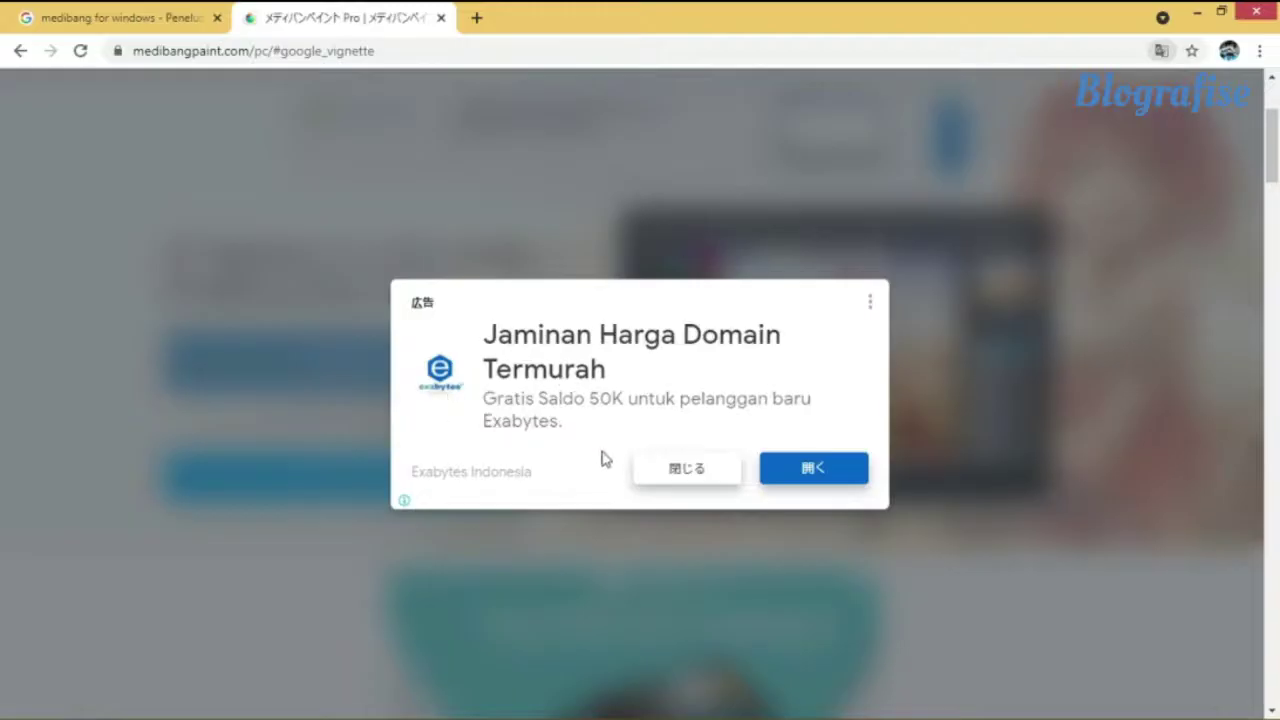
click(675, 478)
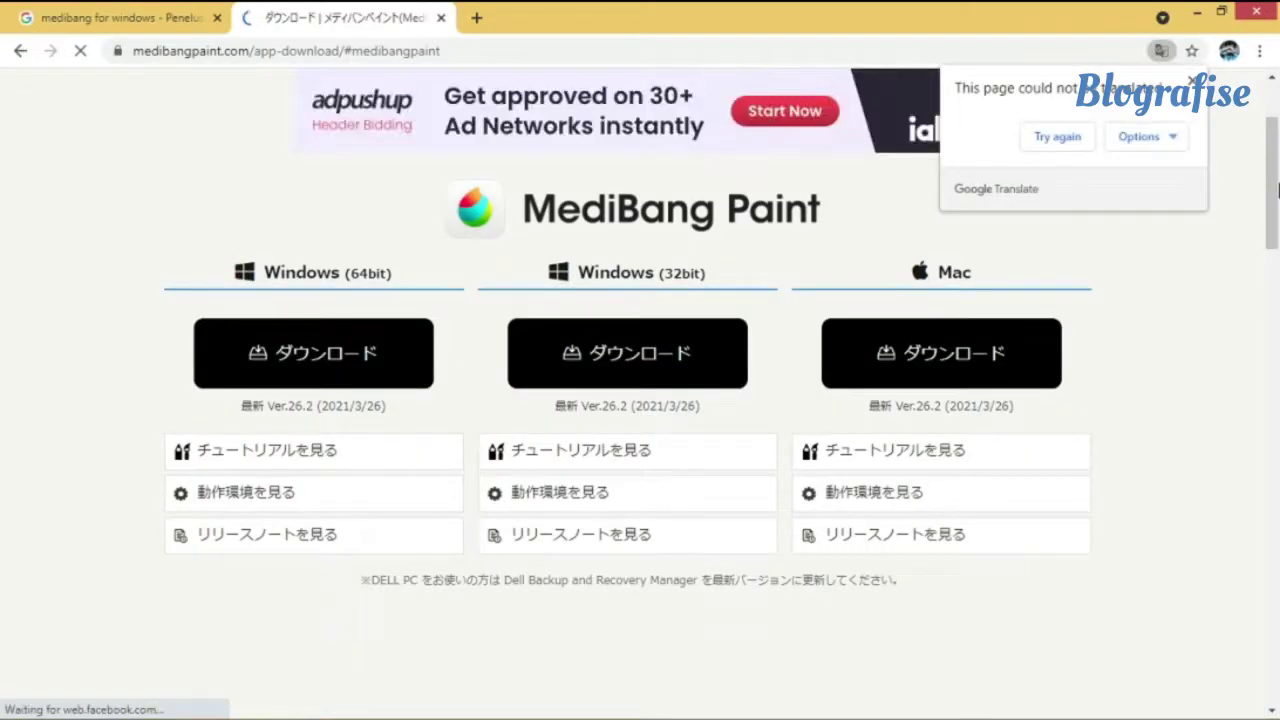
Retry translating the download page into English and scroll down to the download buttons
click(1192, 80)
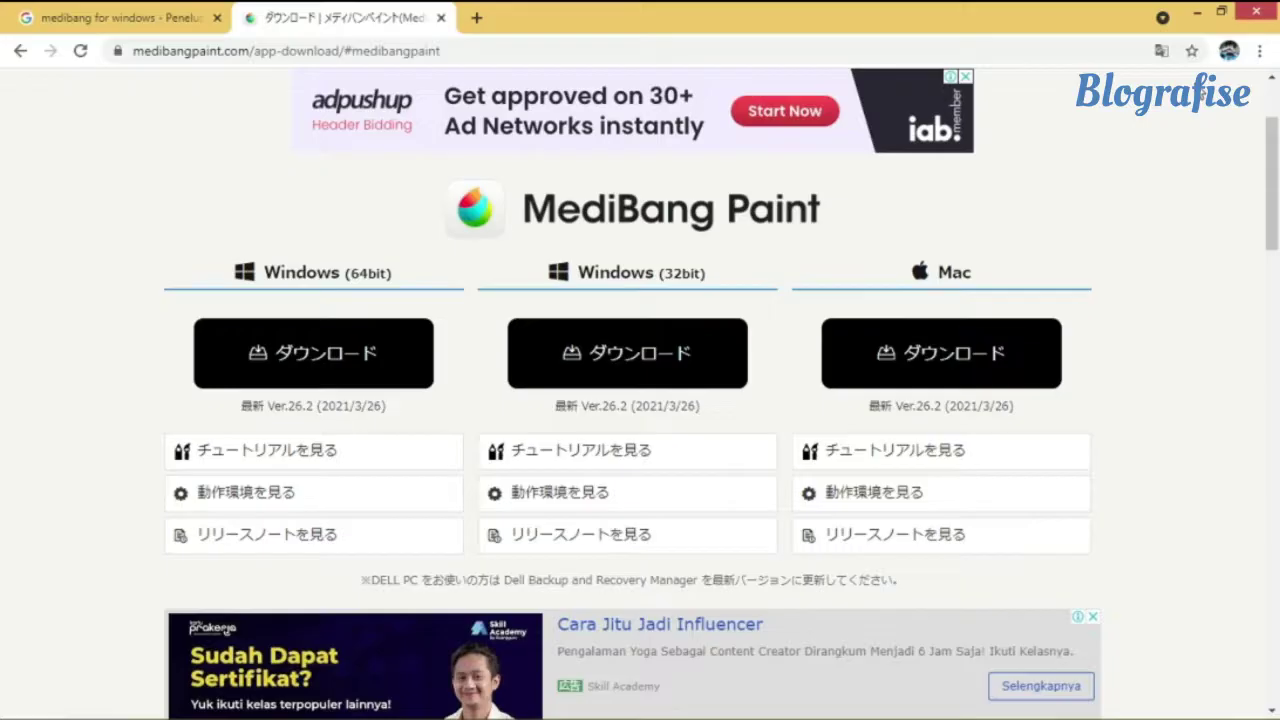
click(1161, 51)
click(1074, 140)
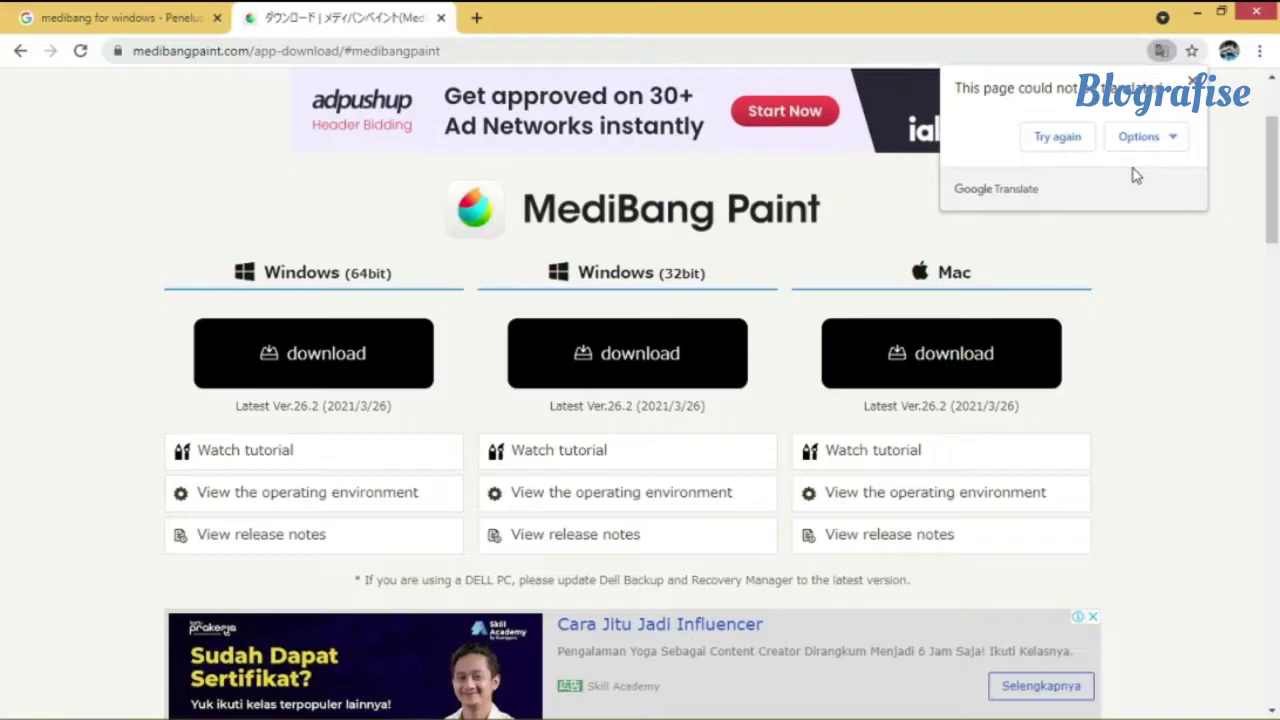
click(1068, 140)
scroll(1275, 145, down, 1)
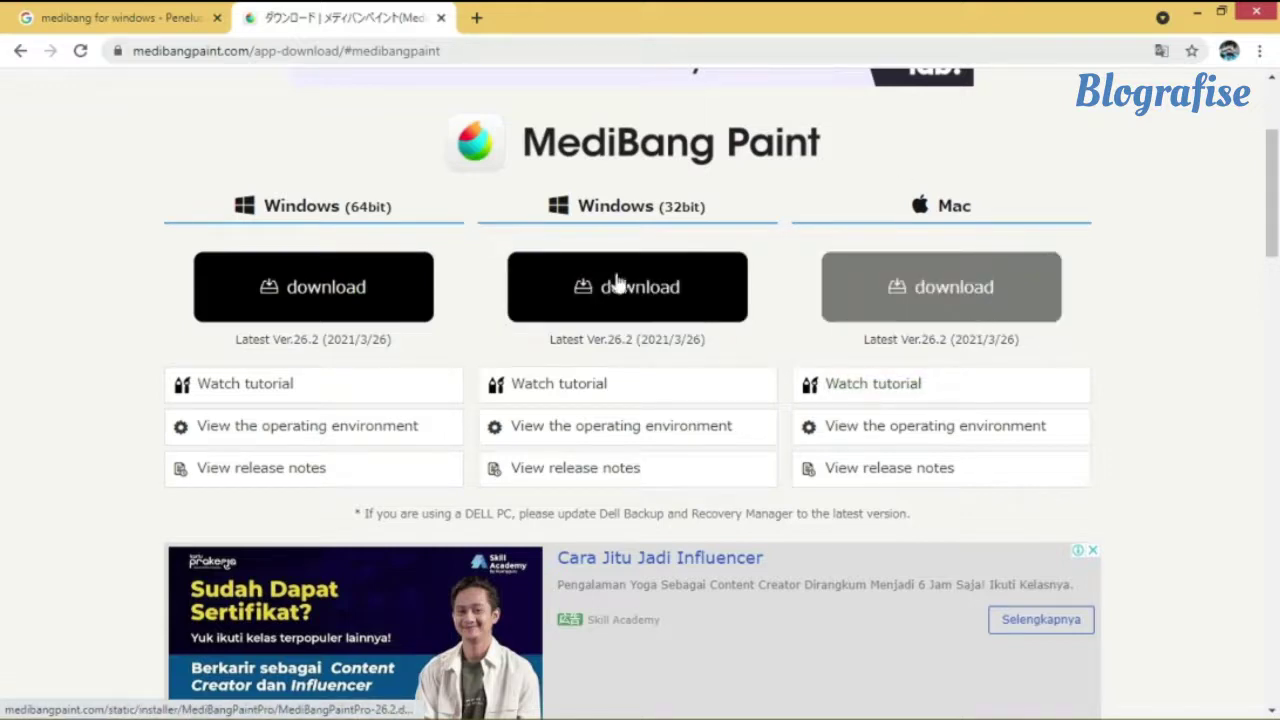
Download the Windows 64bit MediBangPaintProSetup-26.2 installer and launch it from the download shelf
click(266, 306)
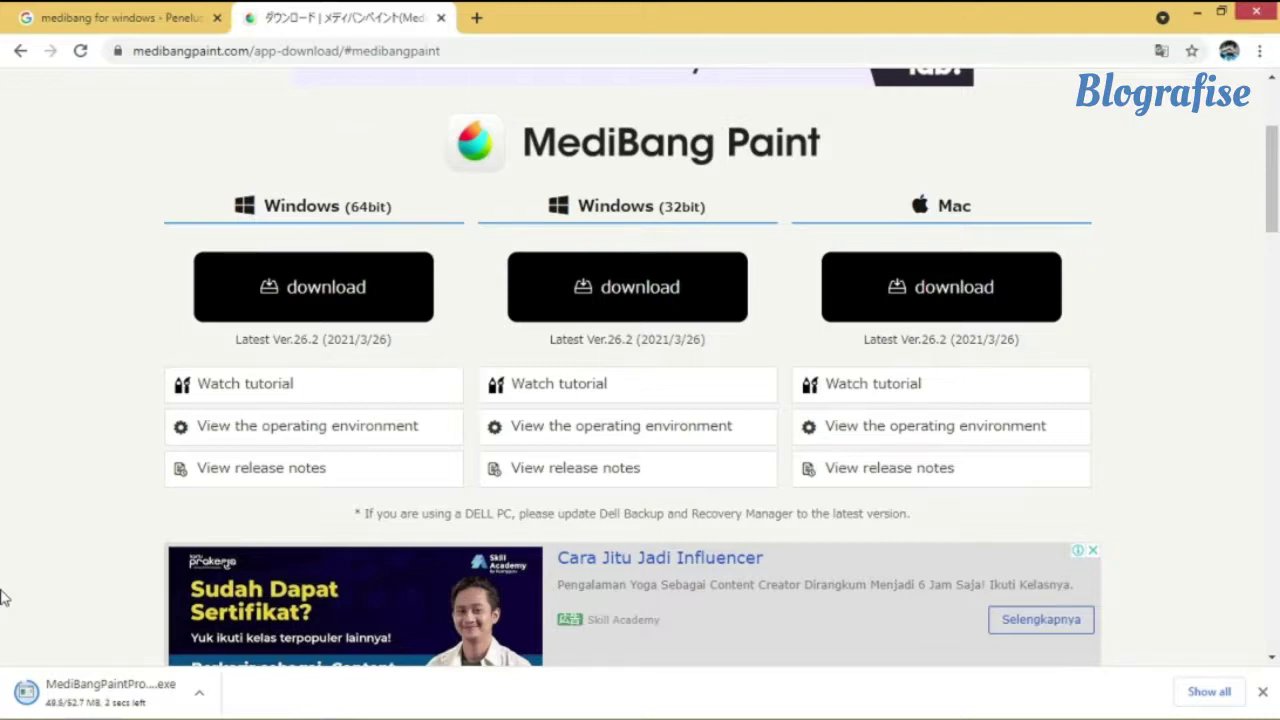
drag(1273, 180, 1273, 185)
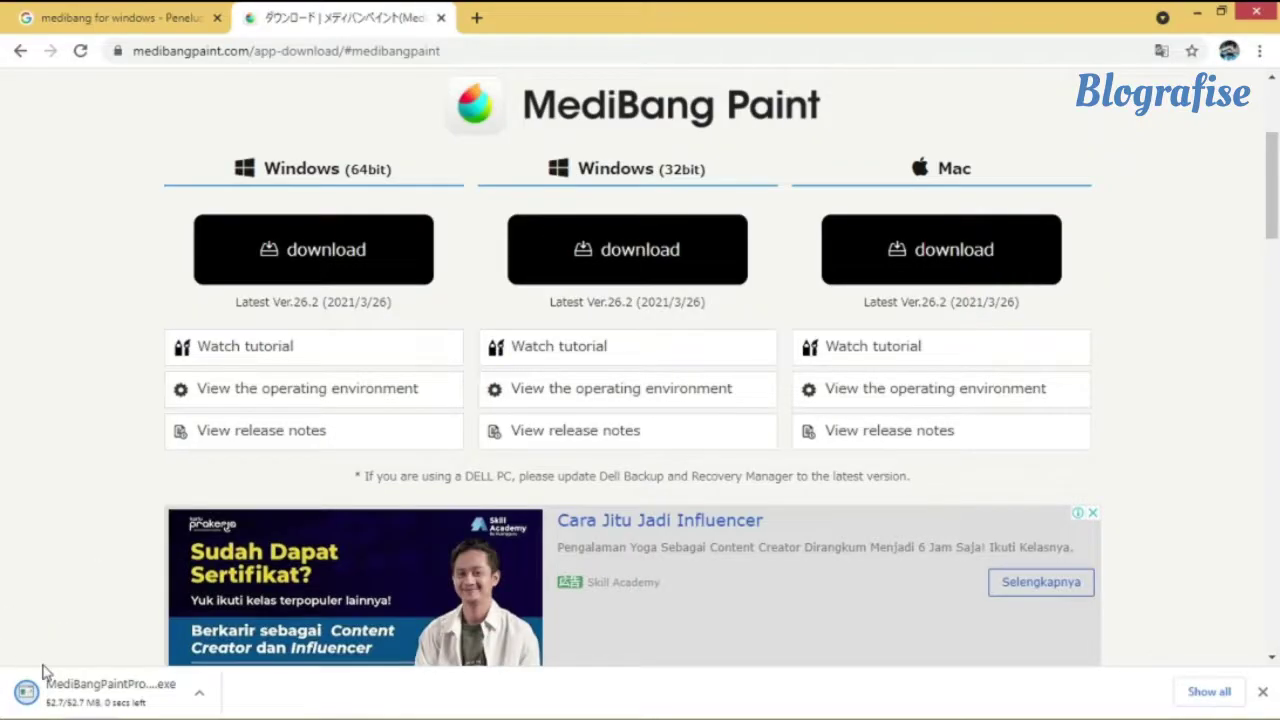
scroll(6, 474, up, 3)
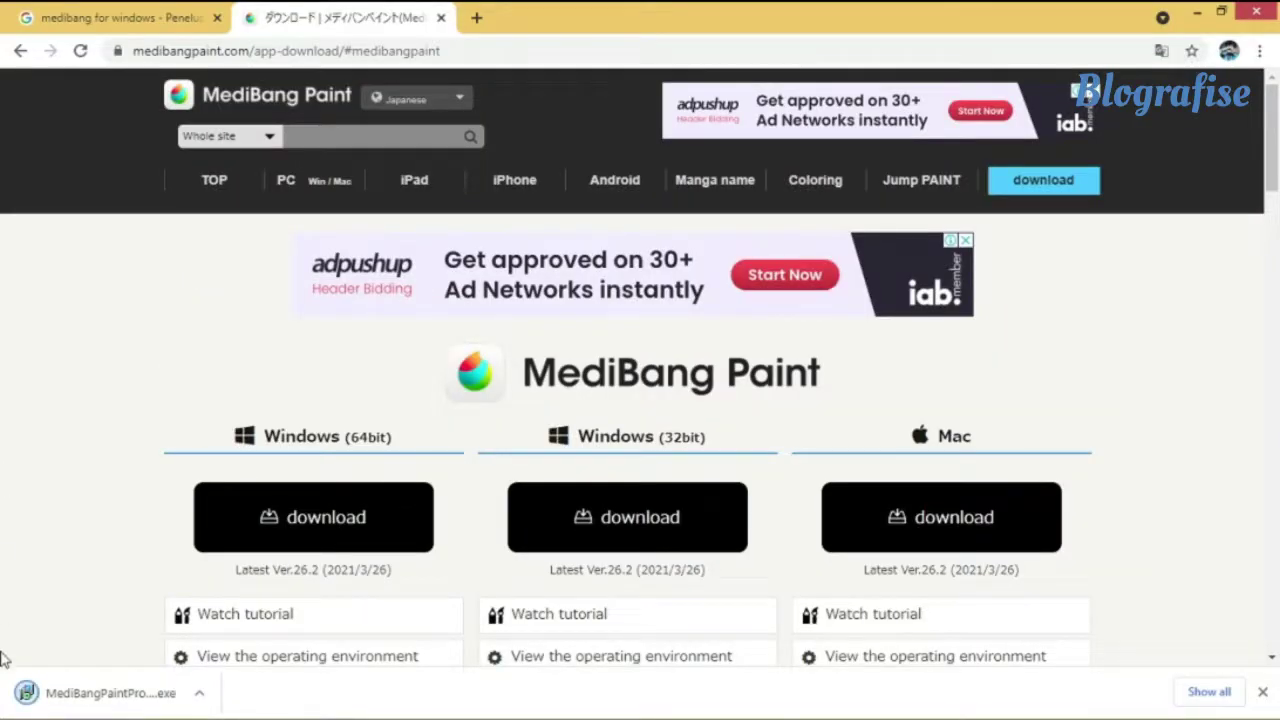
click(85, 698)
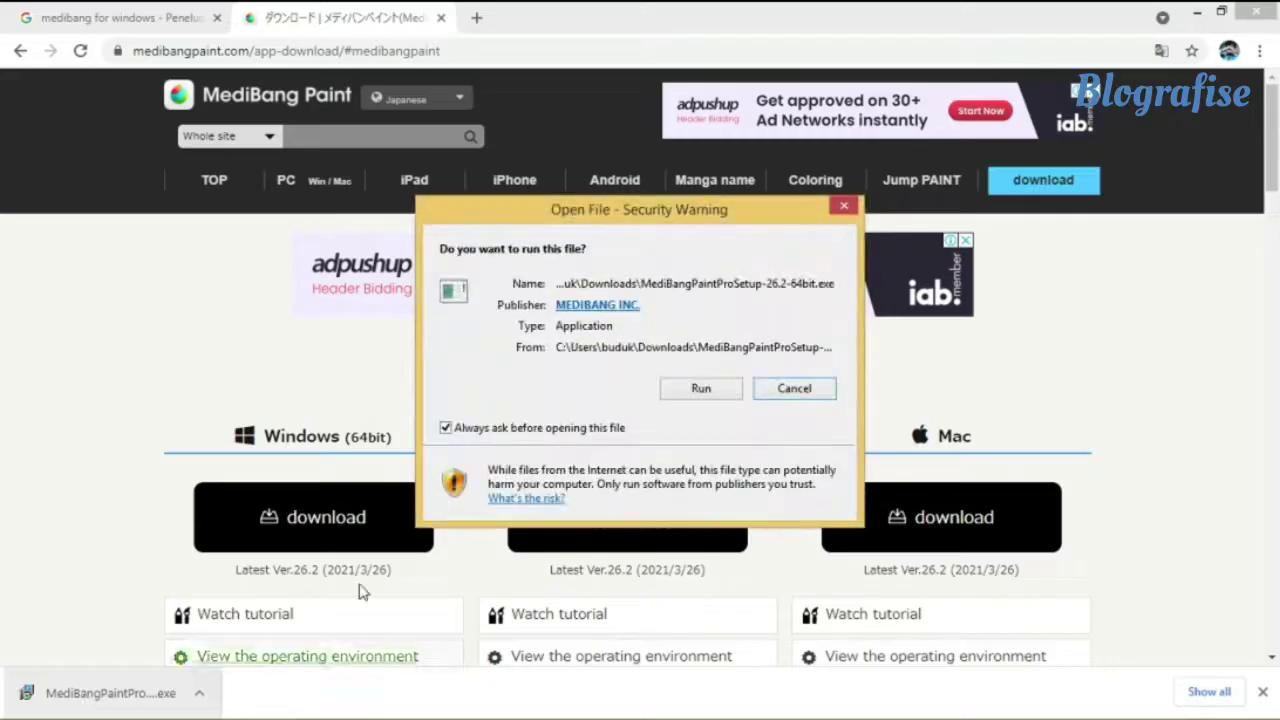
Allow the installer to run and confirm English as the setup language
click(690, 394)
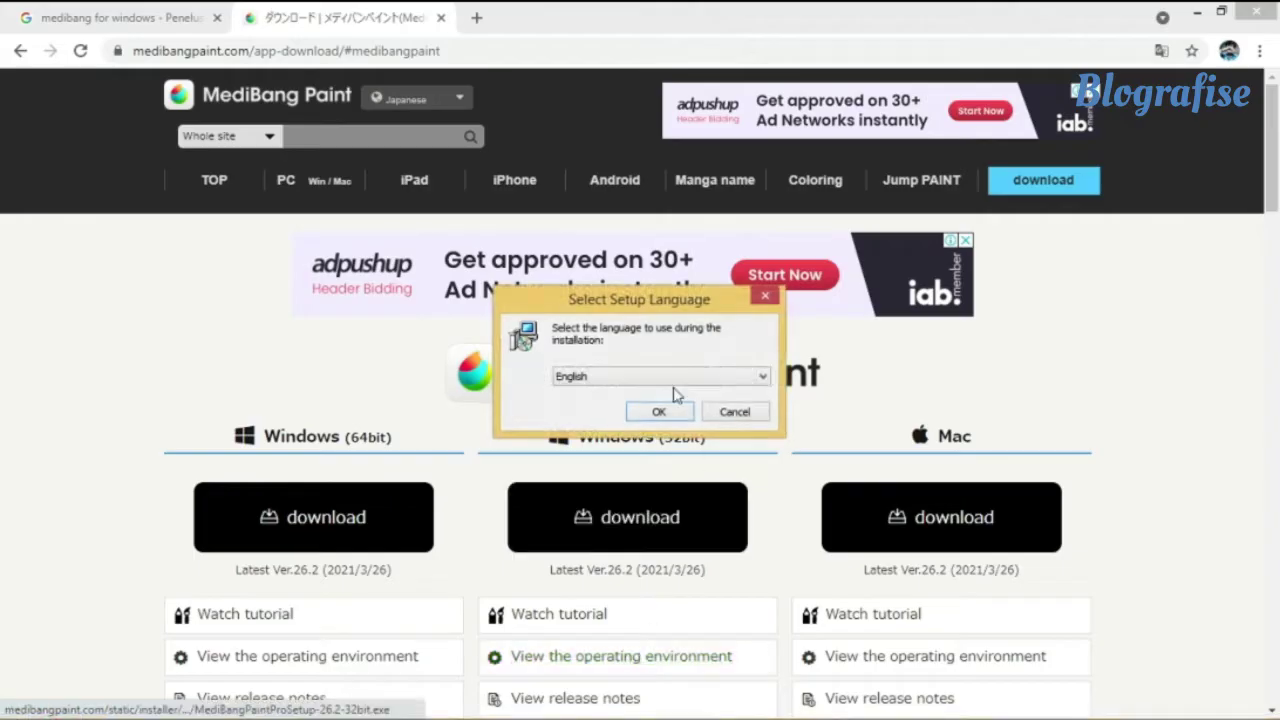
click(674, 386)
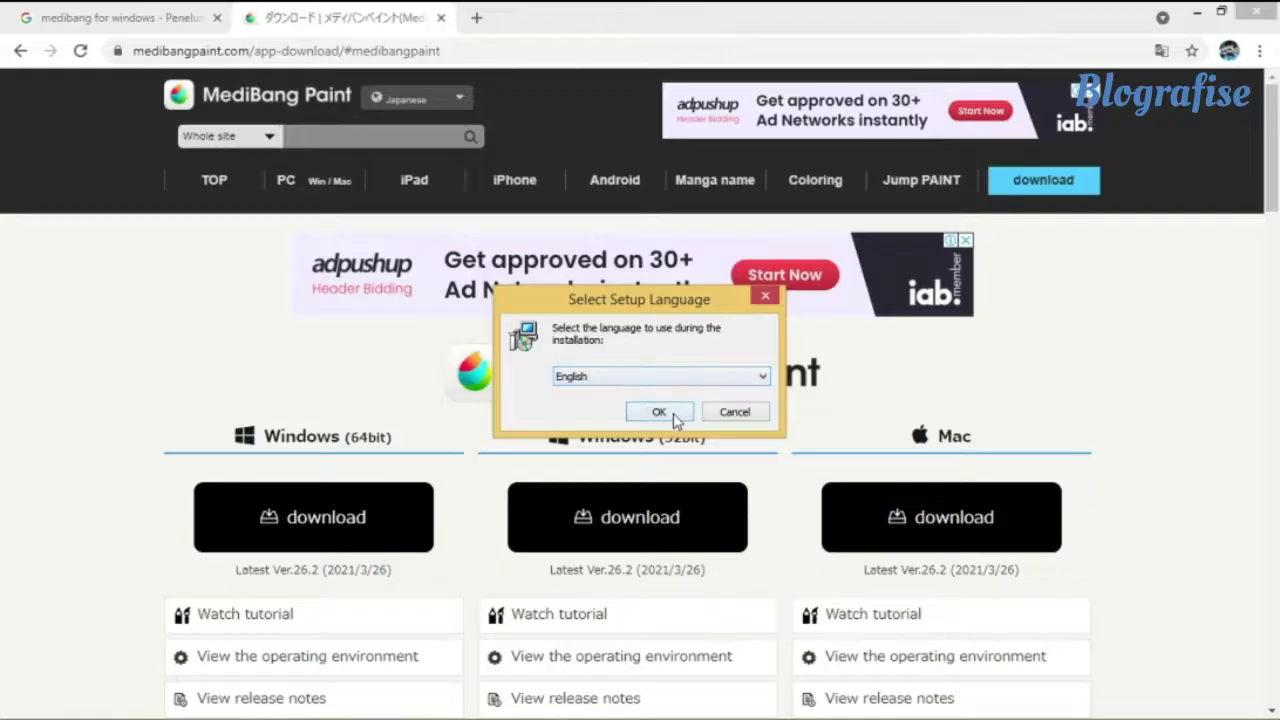
click(673, 412)
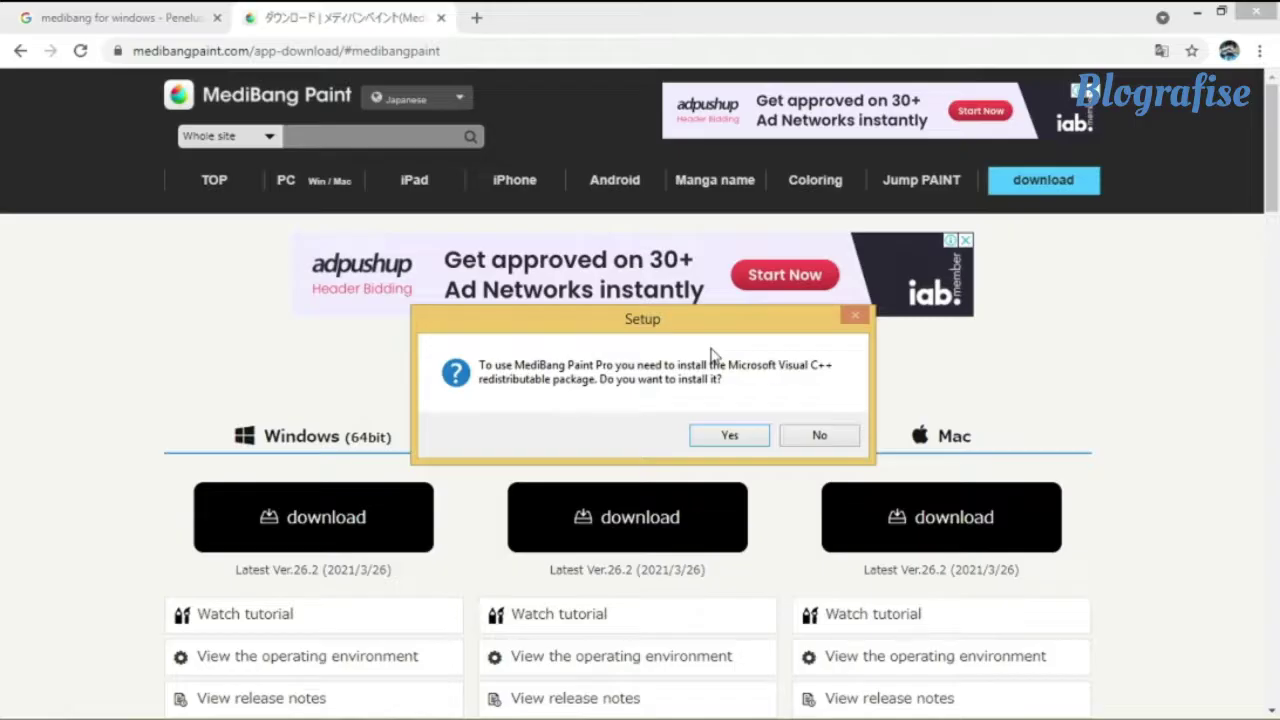
Accept installing the Visual C++ package and acknowledge its Result=1638 failure
click(741, 439)
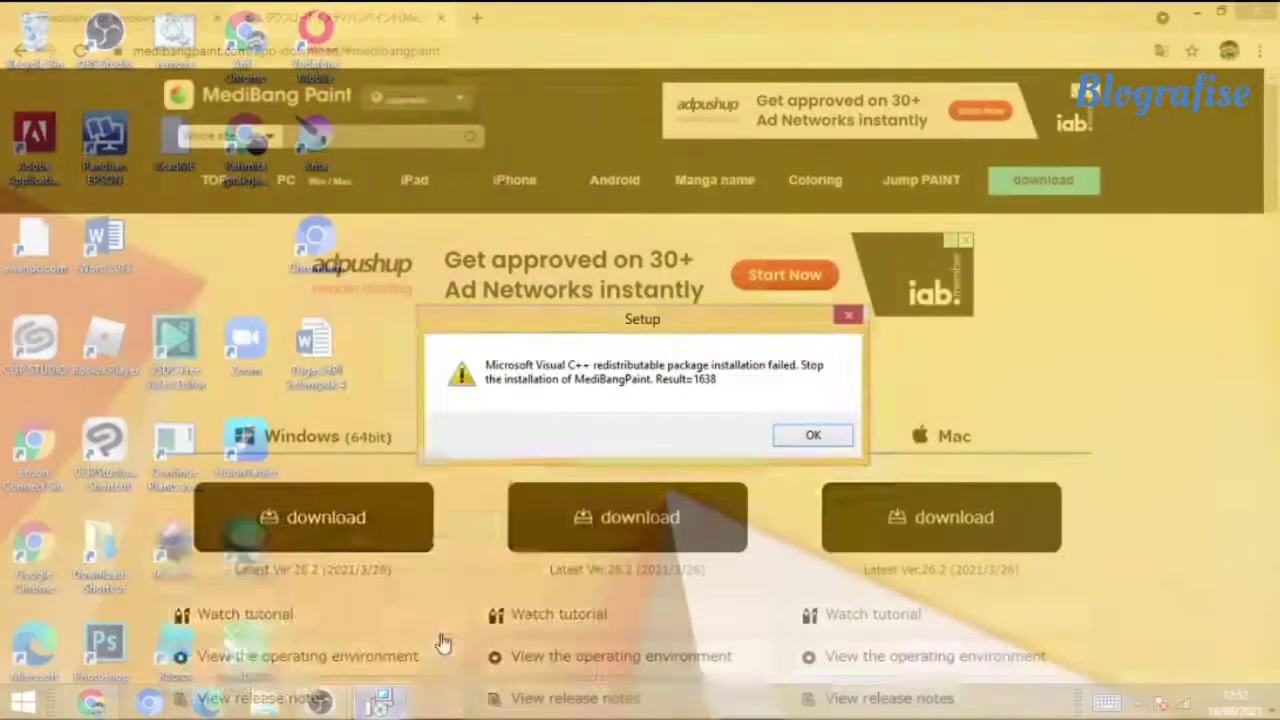
click(443, 643)
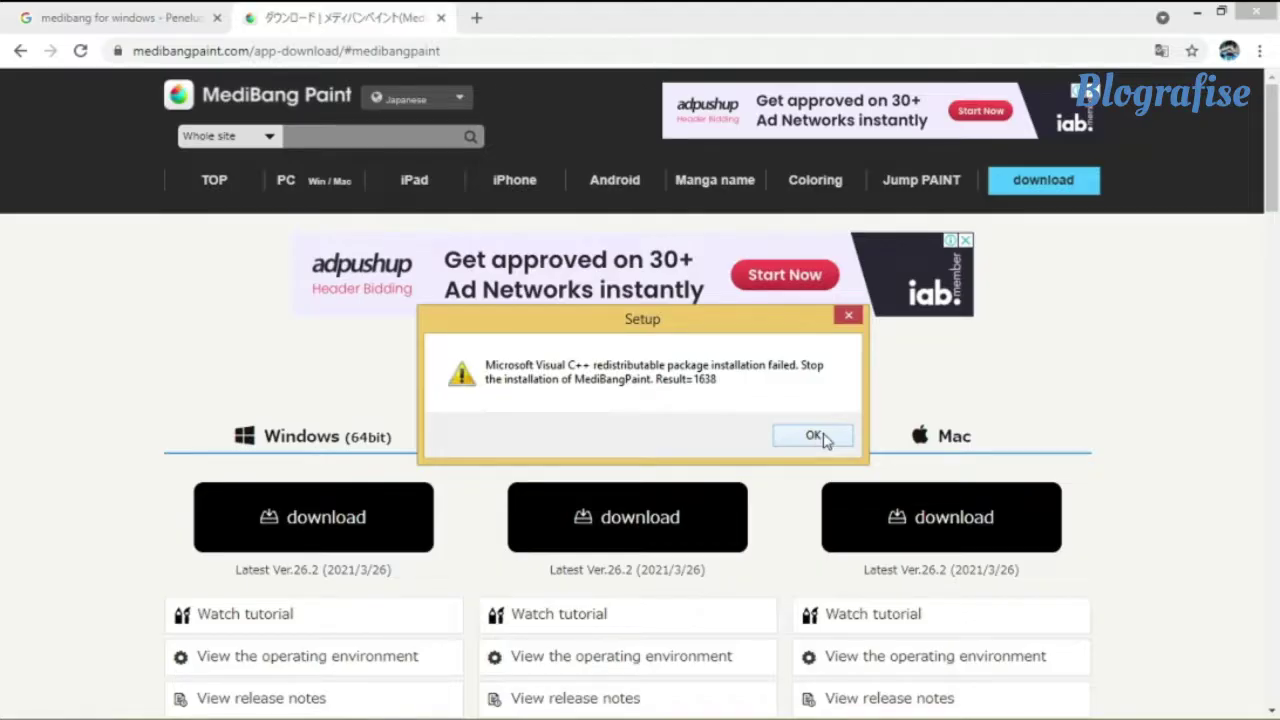
click(822, 441)
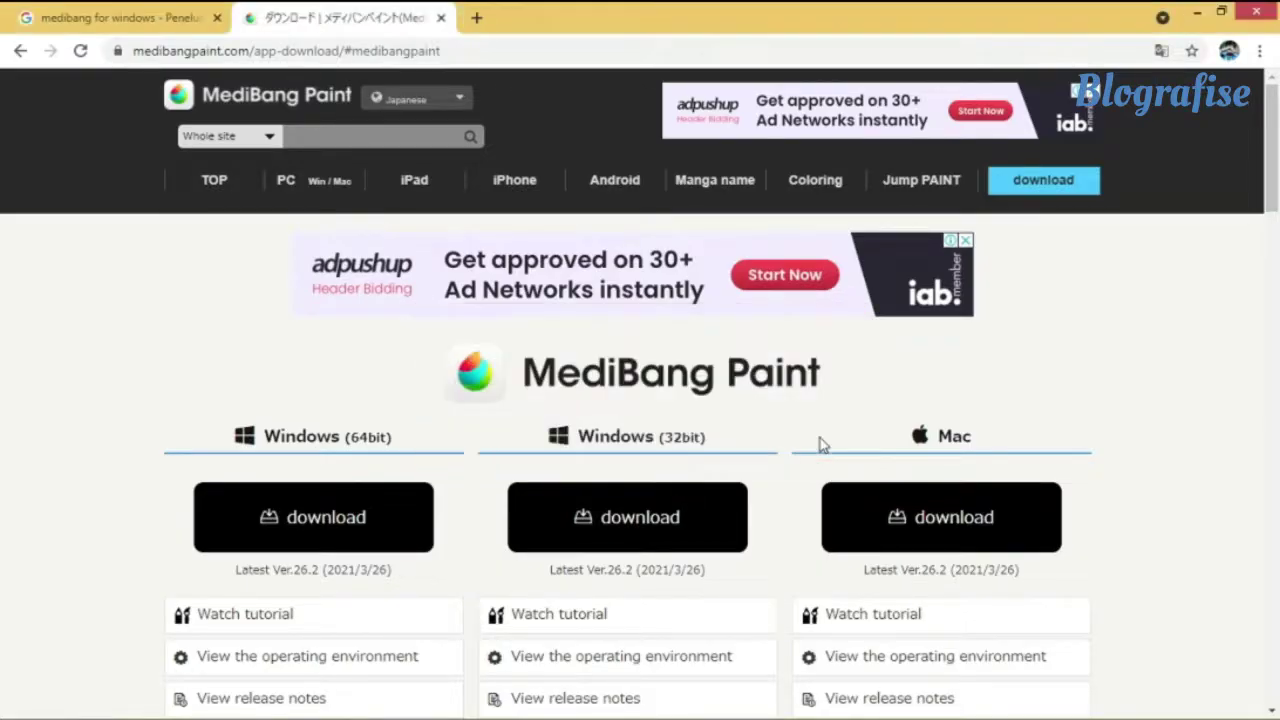
Open Personalize from the desktop's right-click menu
drag(1064, 230, 1140, 110)
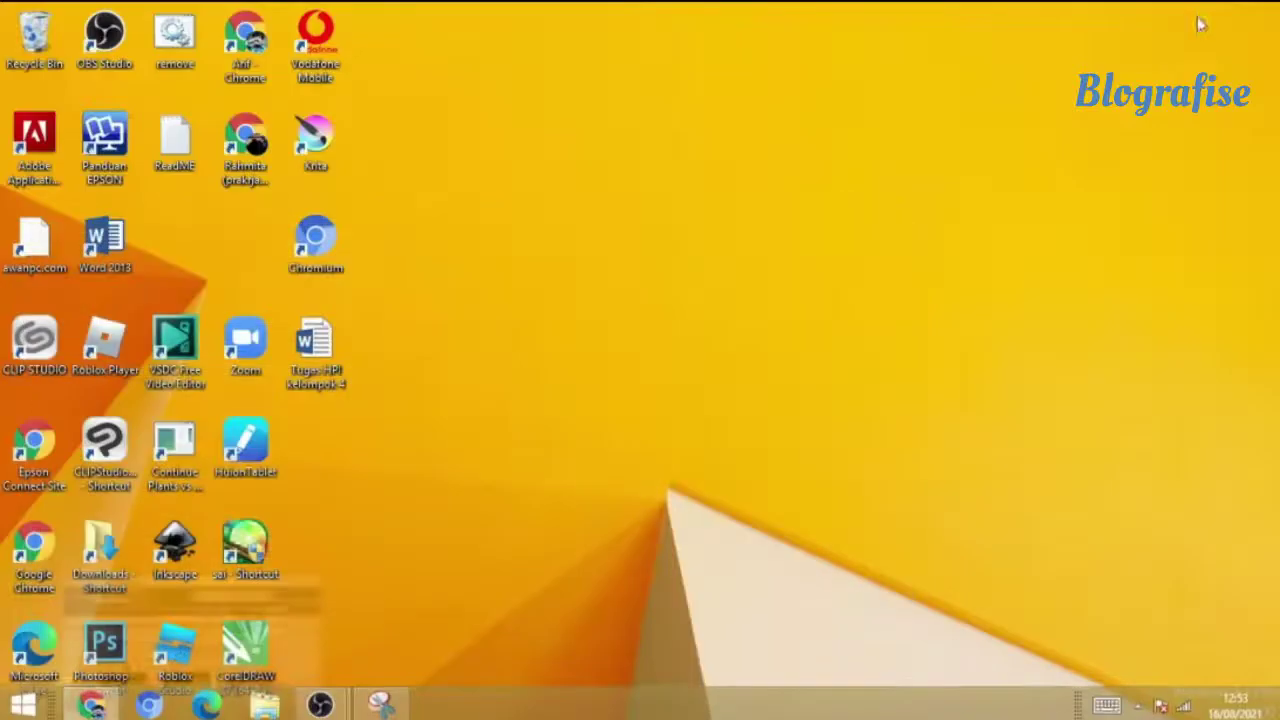
right_click(540, 163)
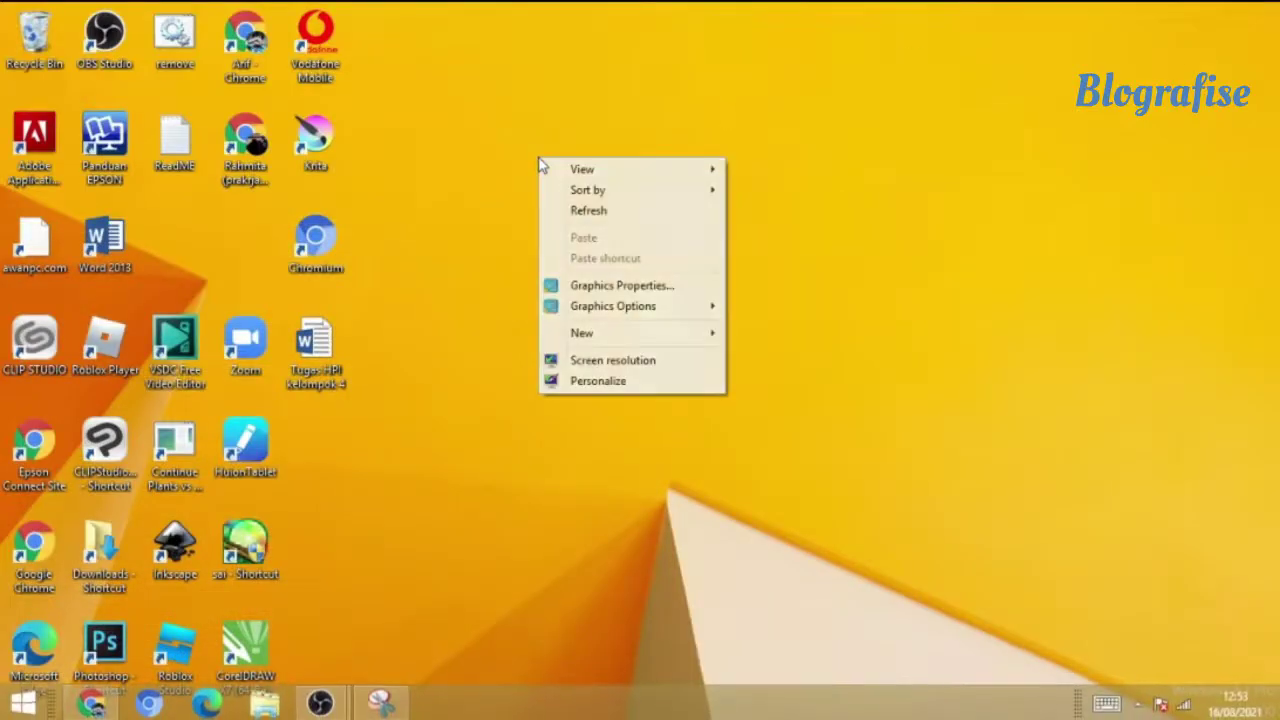
click(598, 381)
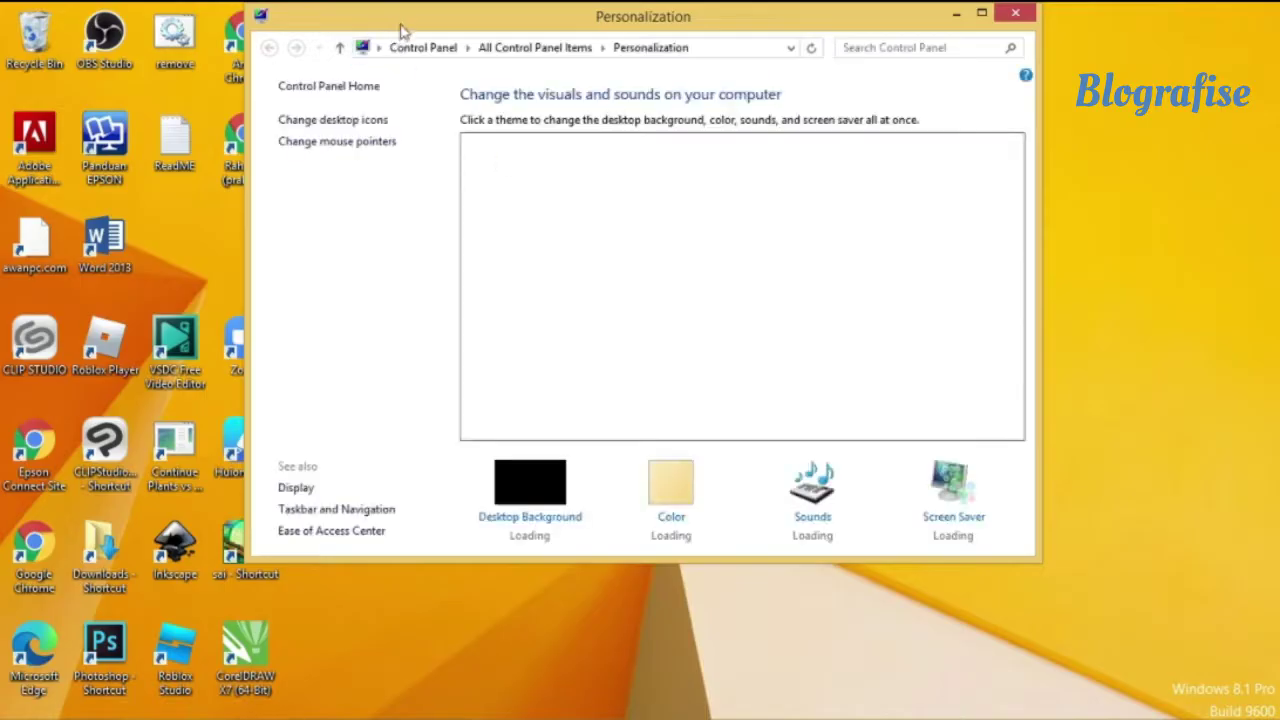
Maximize the Personalization window and go via All Control Panel Items to Programs and Features
drag(400, 25, 395, 10)
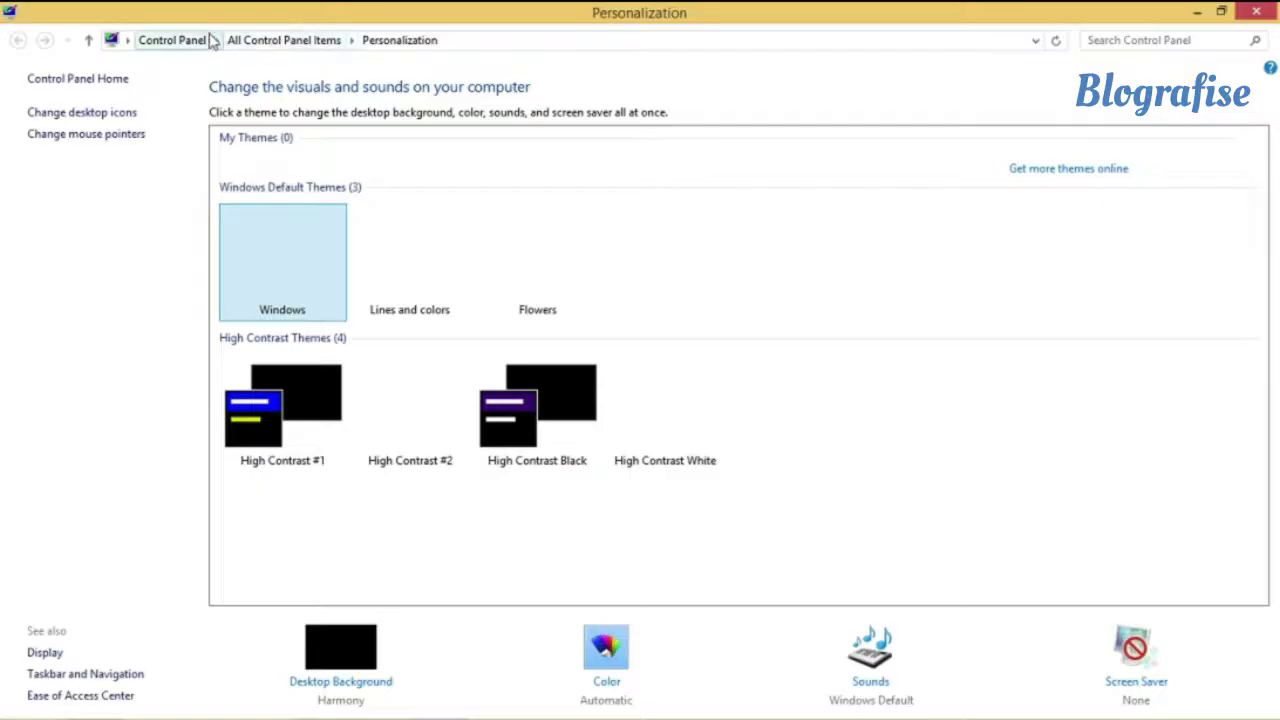
click(255, 45)
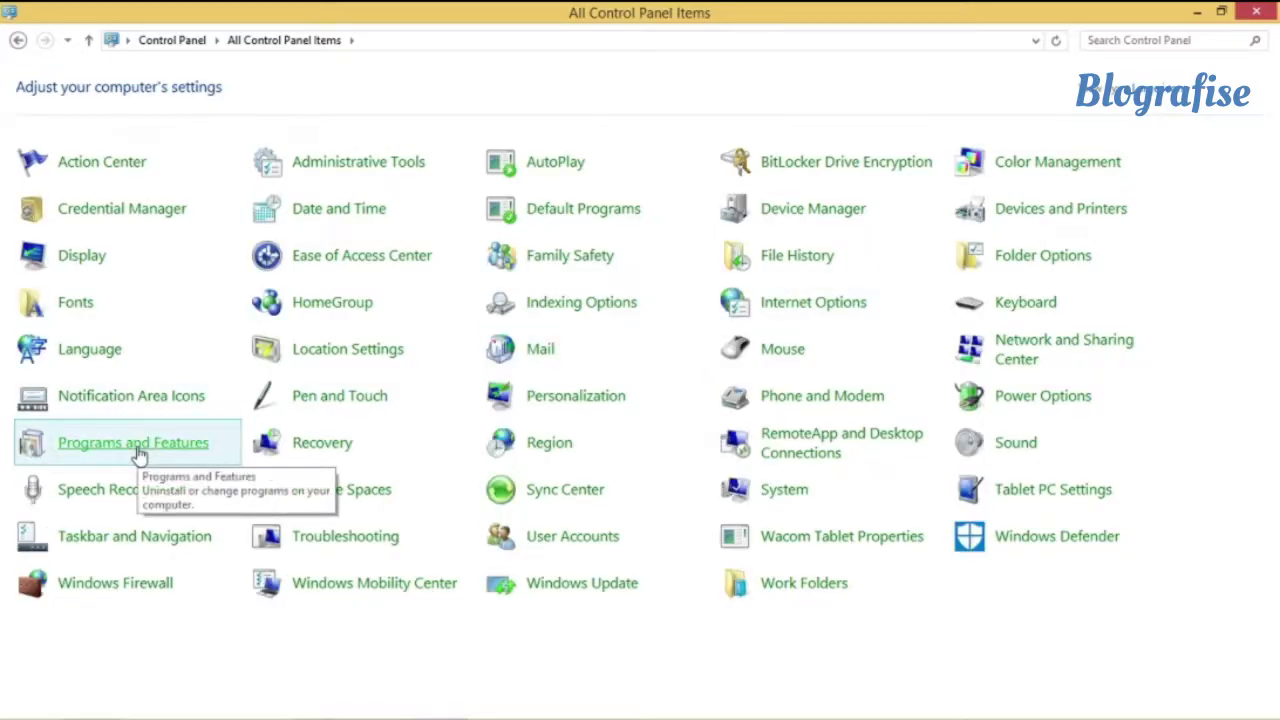
click(138, 451)
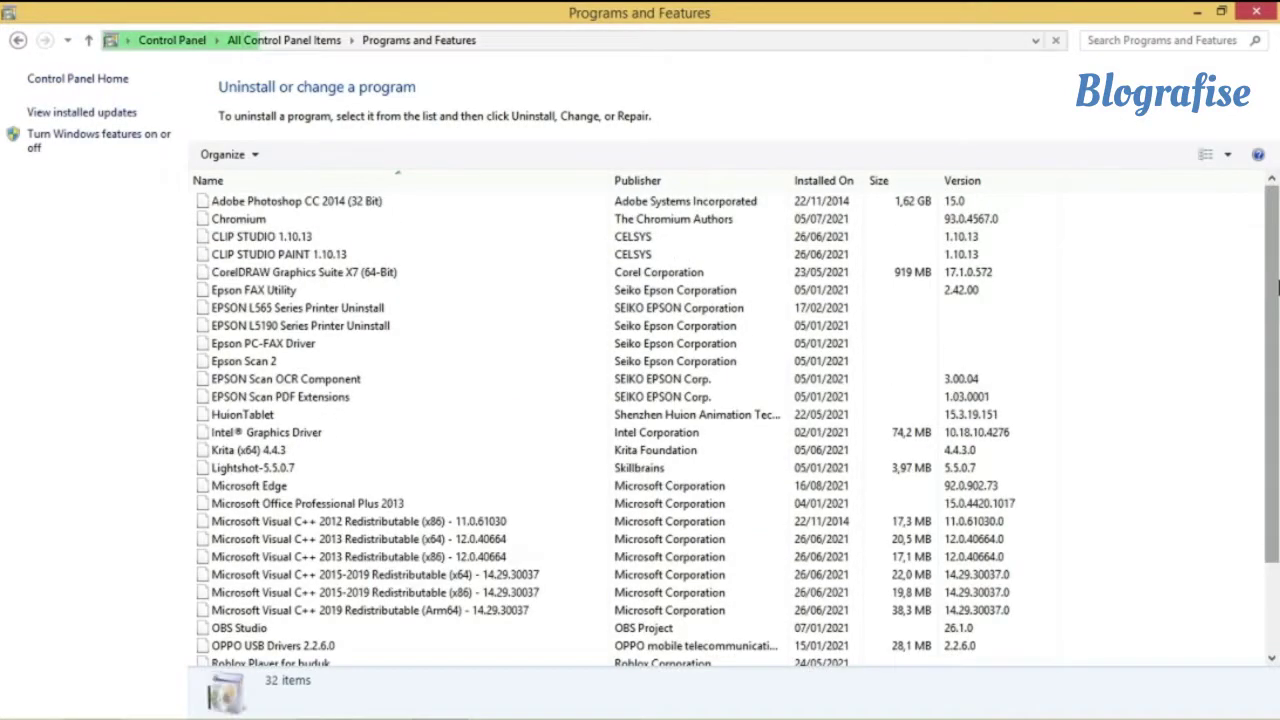
Select Microsoft Visual C++ 2015-2019 Redistributable (x64) in the program list and choose Uninstall
drag(1277, 287, 1277, 546)
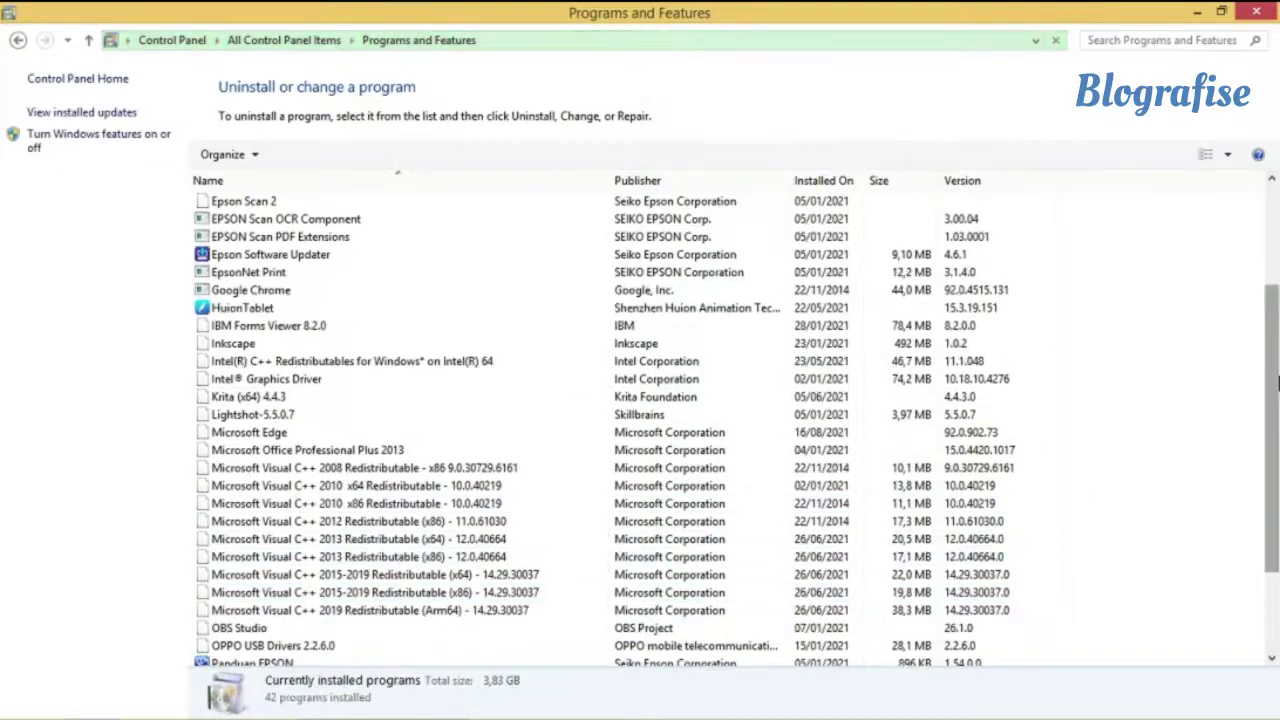
drag(1277, 383, 1277, 460)
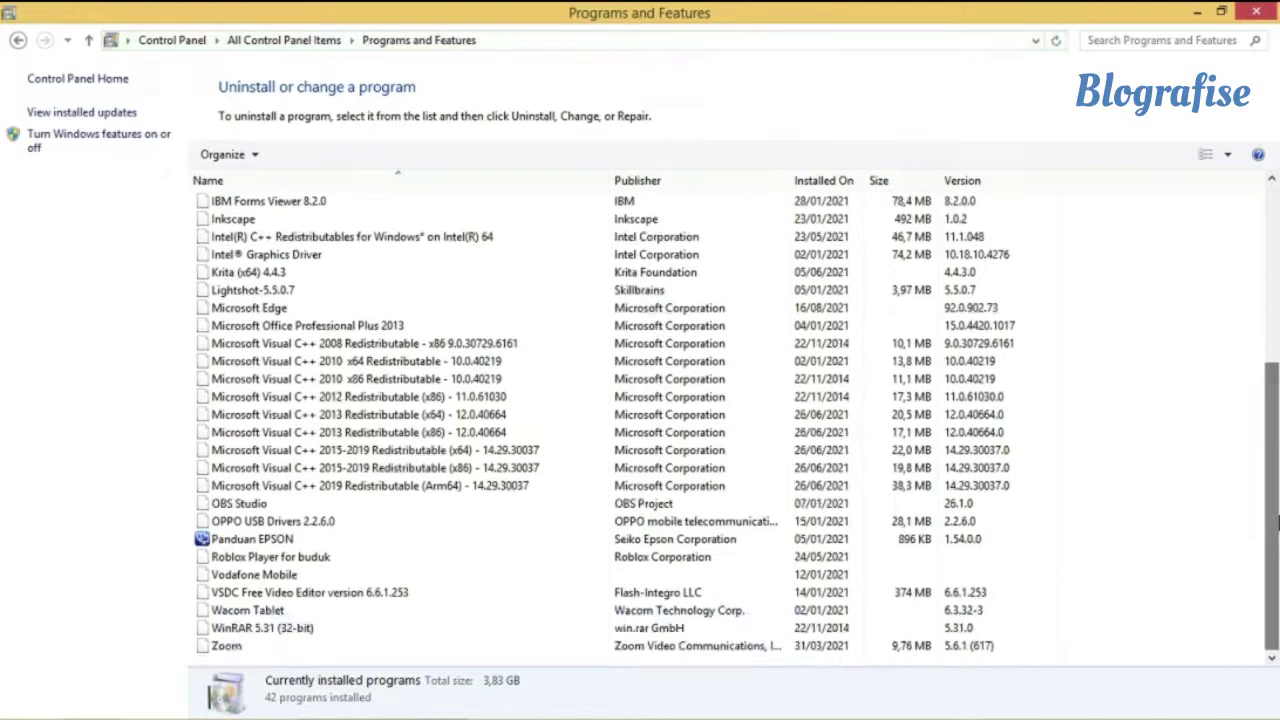
click(505, 452)
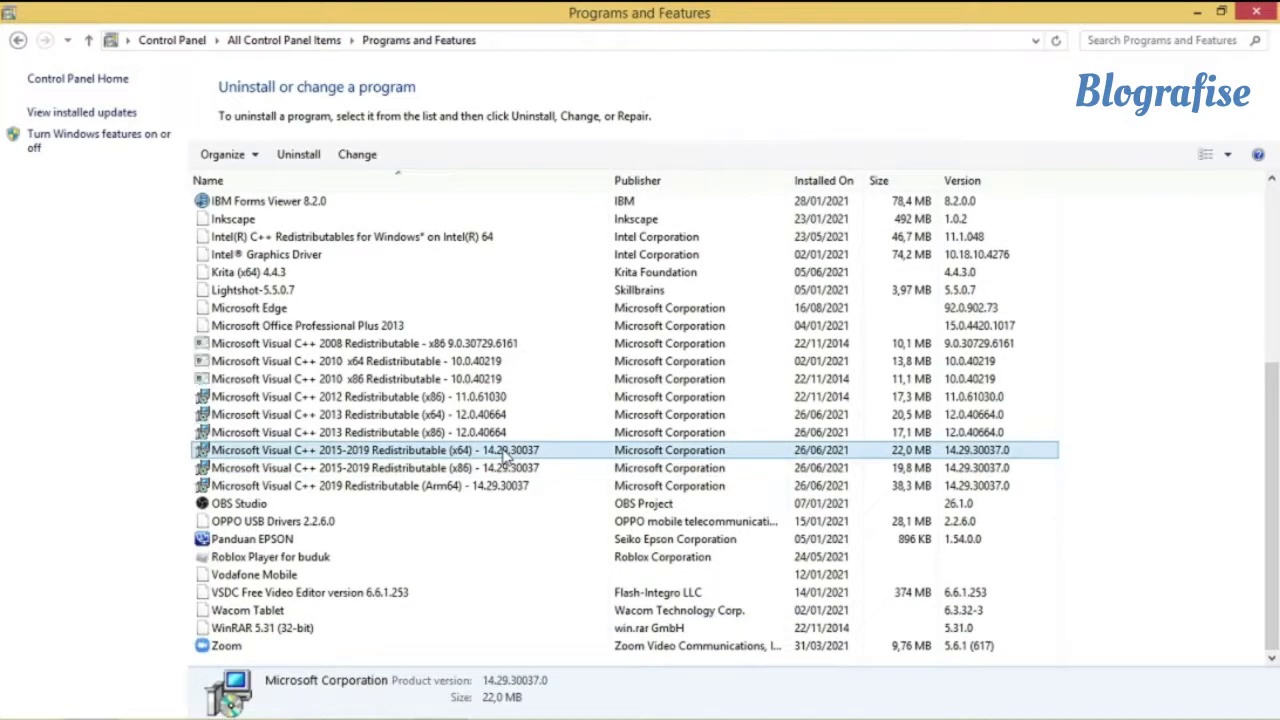
right_click(503, 452)
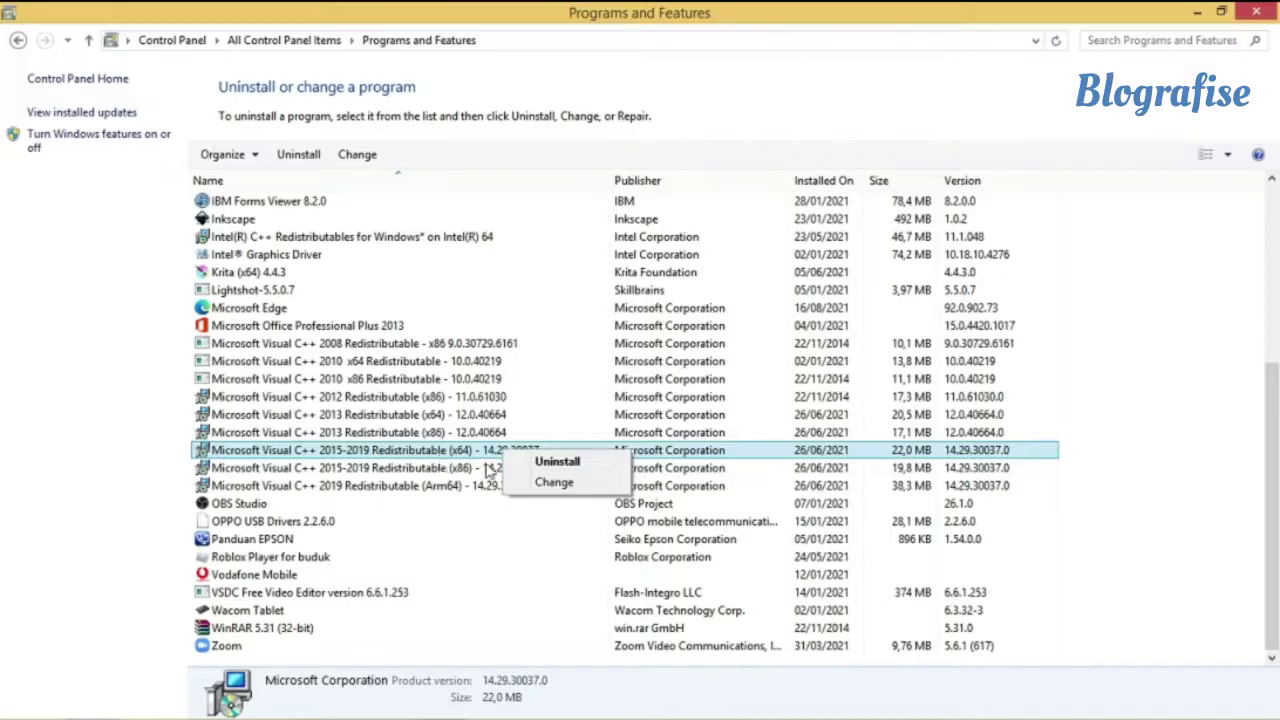
click(556, 463)
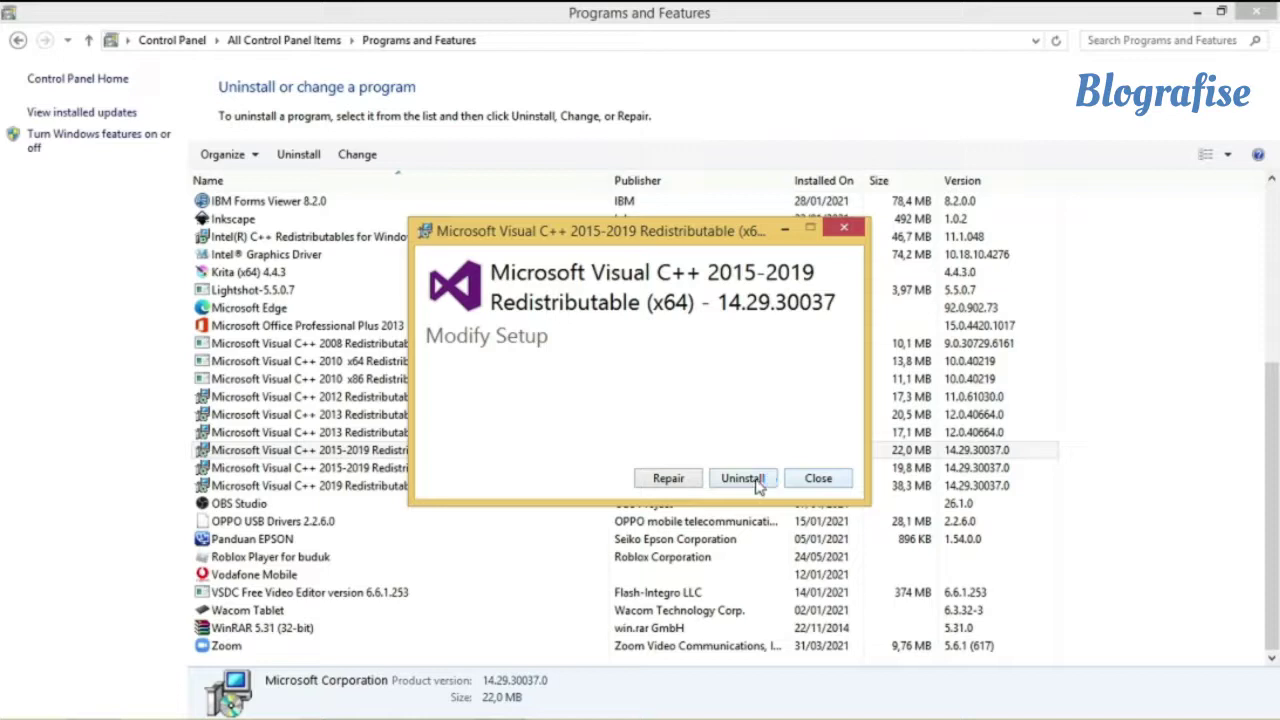
Confirm Uninstall in the Modify Setup dialog and close the Setup Successful message
click(756, 481)
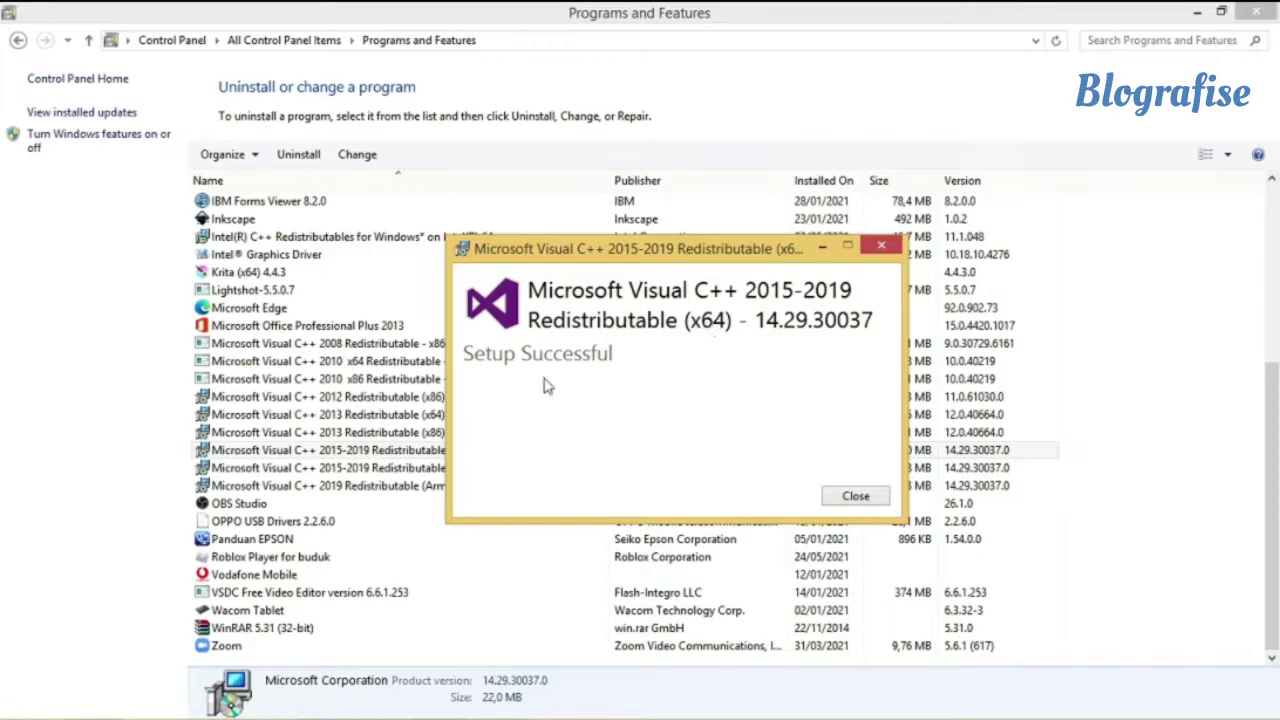
click(862, 497)
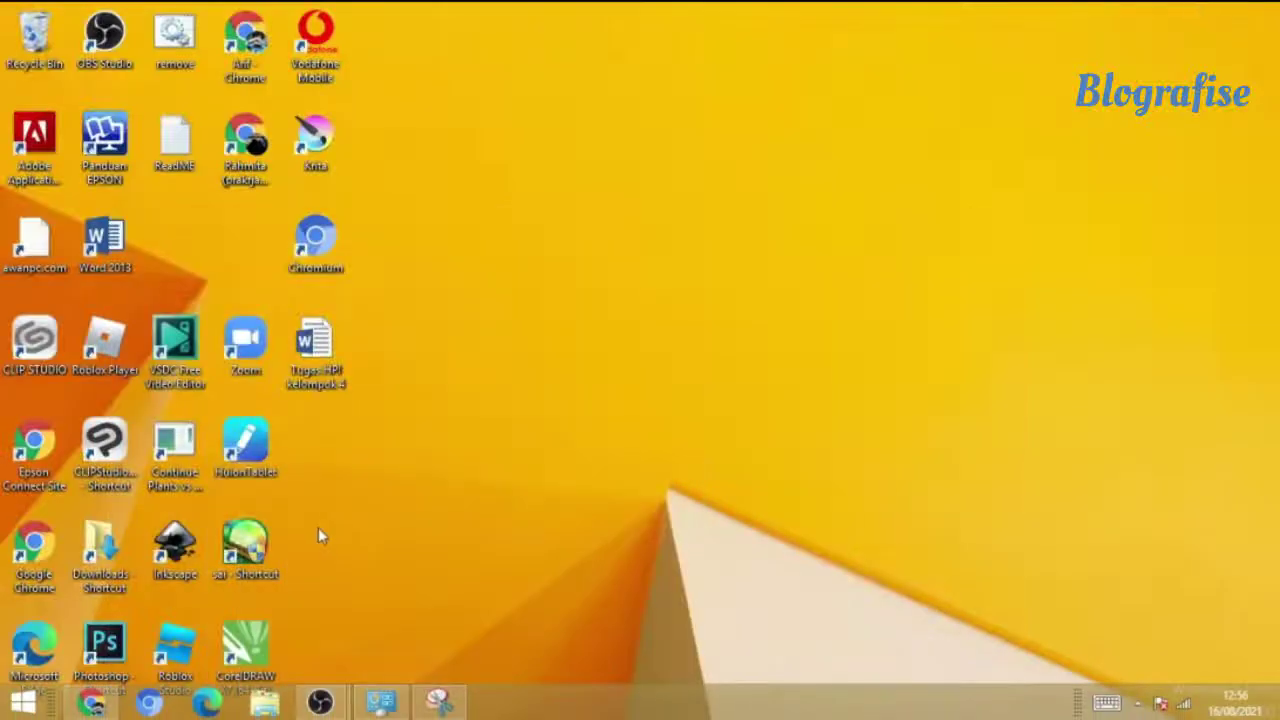
Relaunch MediBangPaintProSetup-26.2-64bit.exe from Chrome's downloads page and allow it to run
click(90, 703)
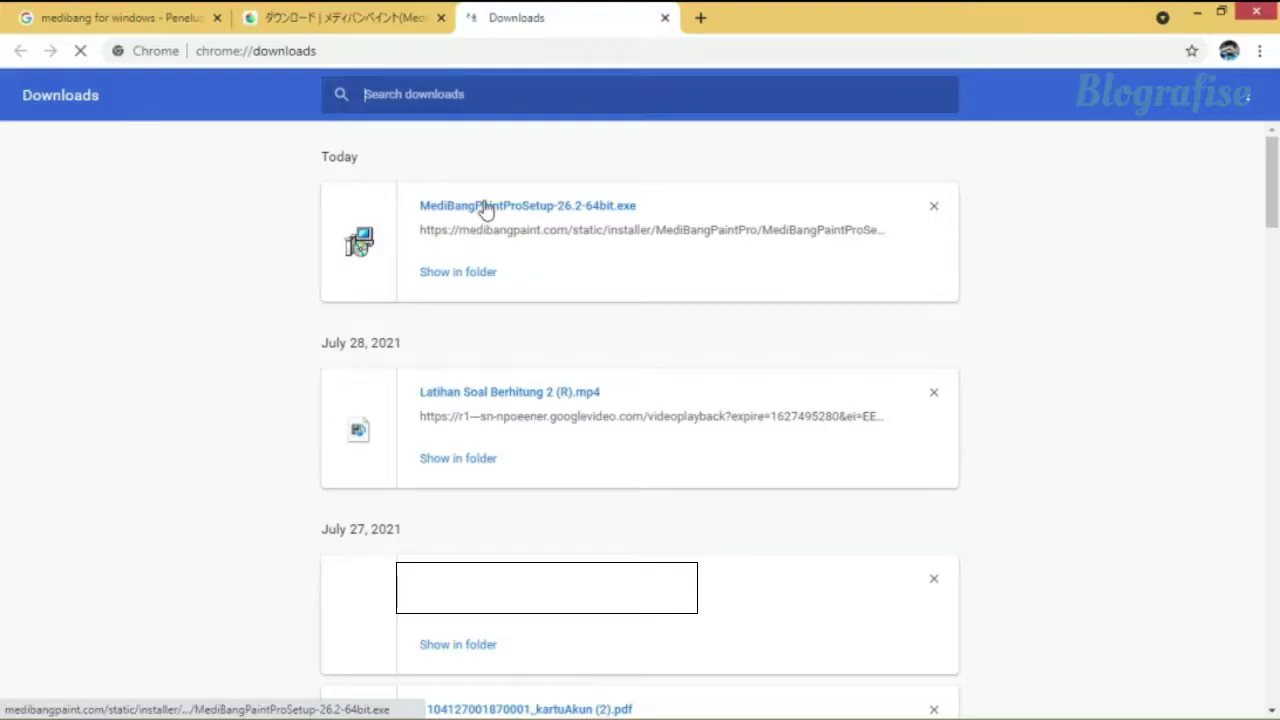
double_click(494, 212)
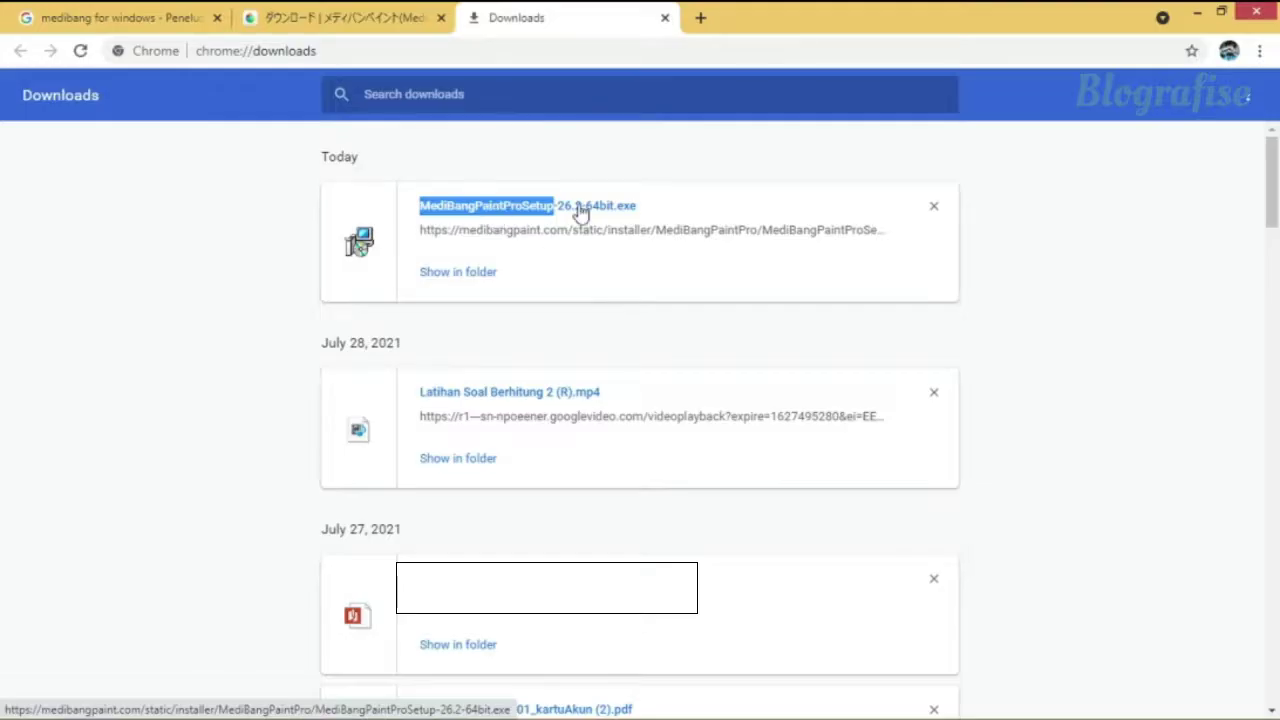
click(118, 212)
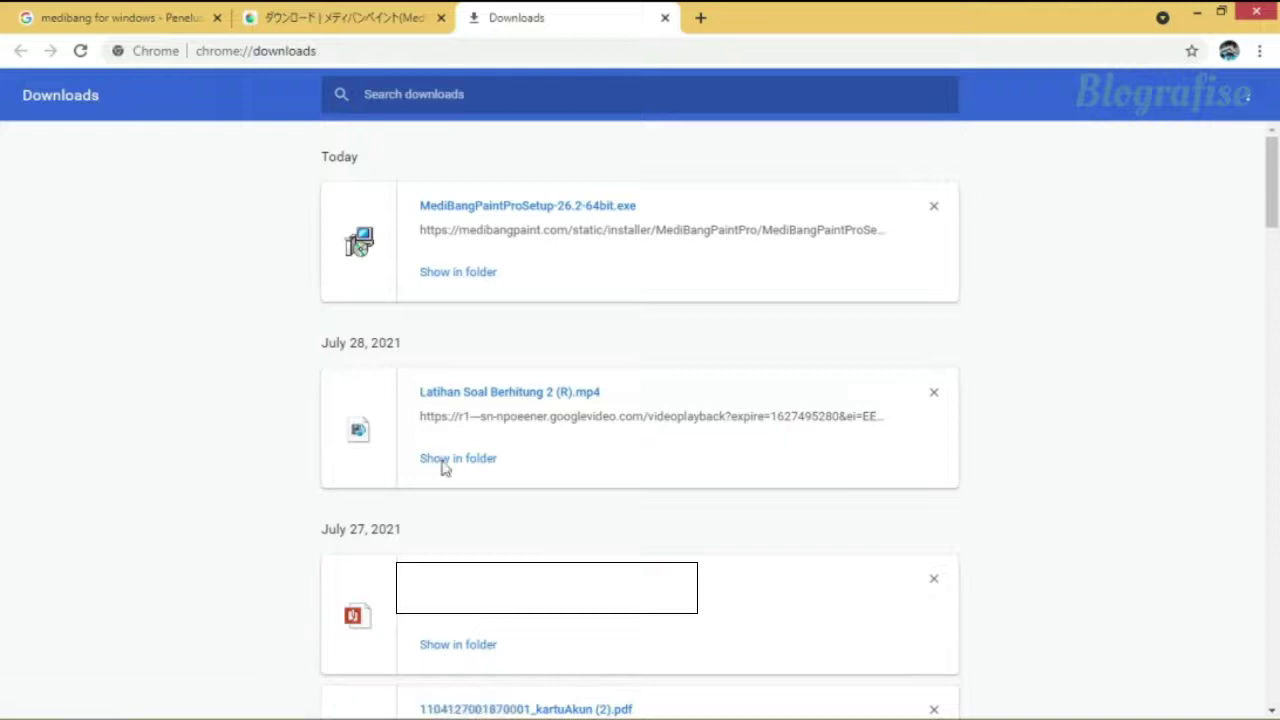
mouse_move(450, 714)
click(512, 206)
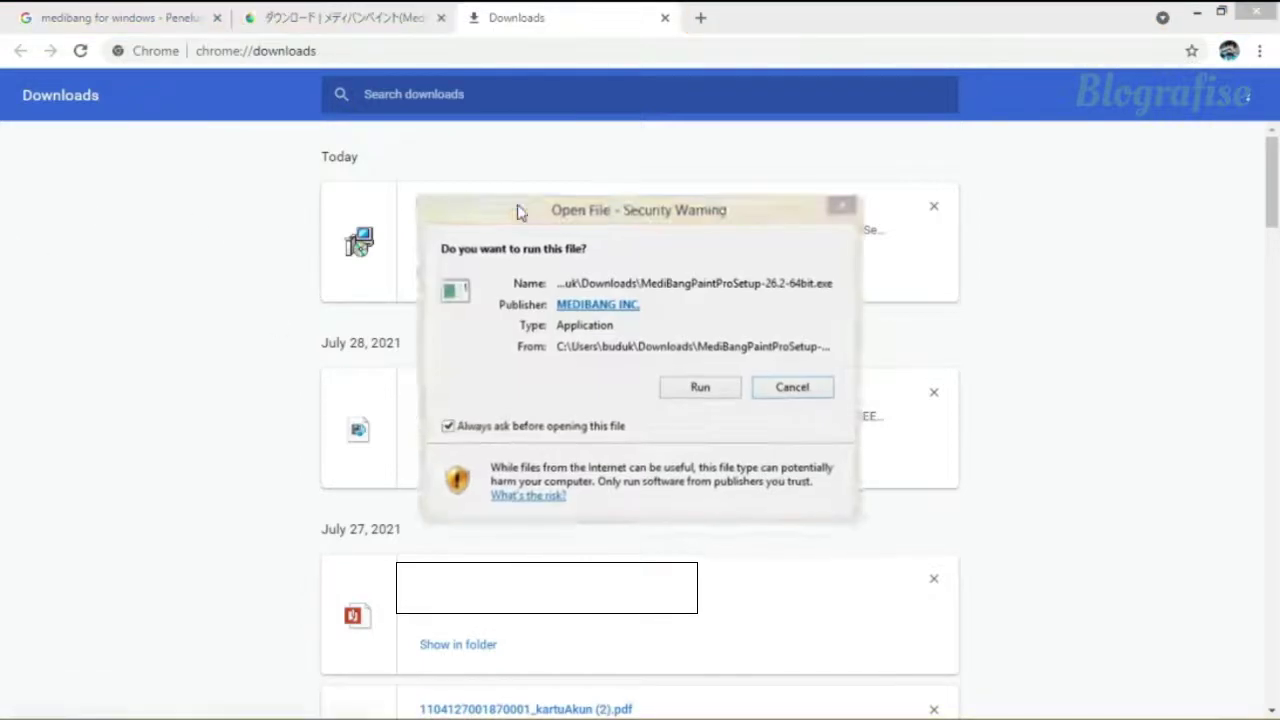
click(714, 390)
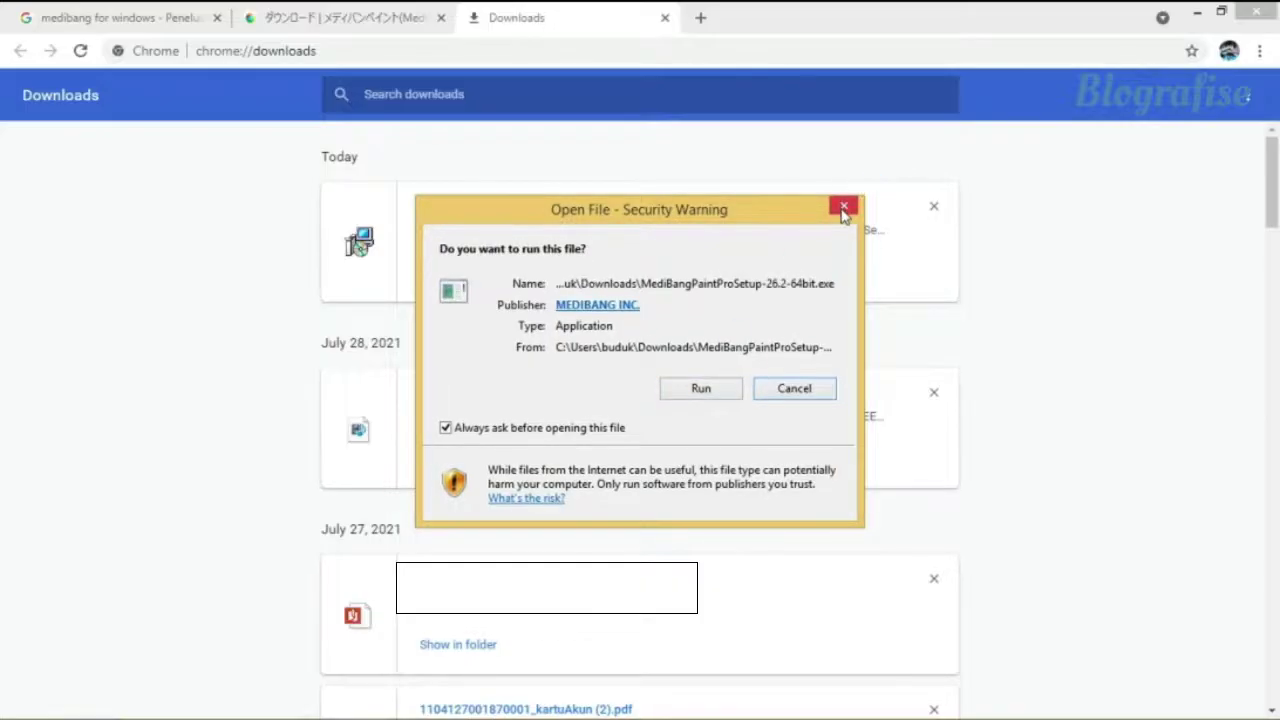
click(843, 205)
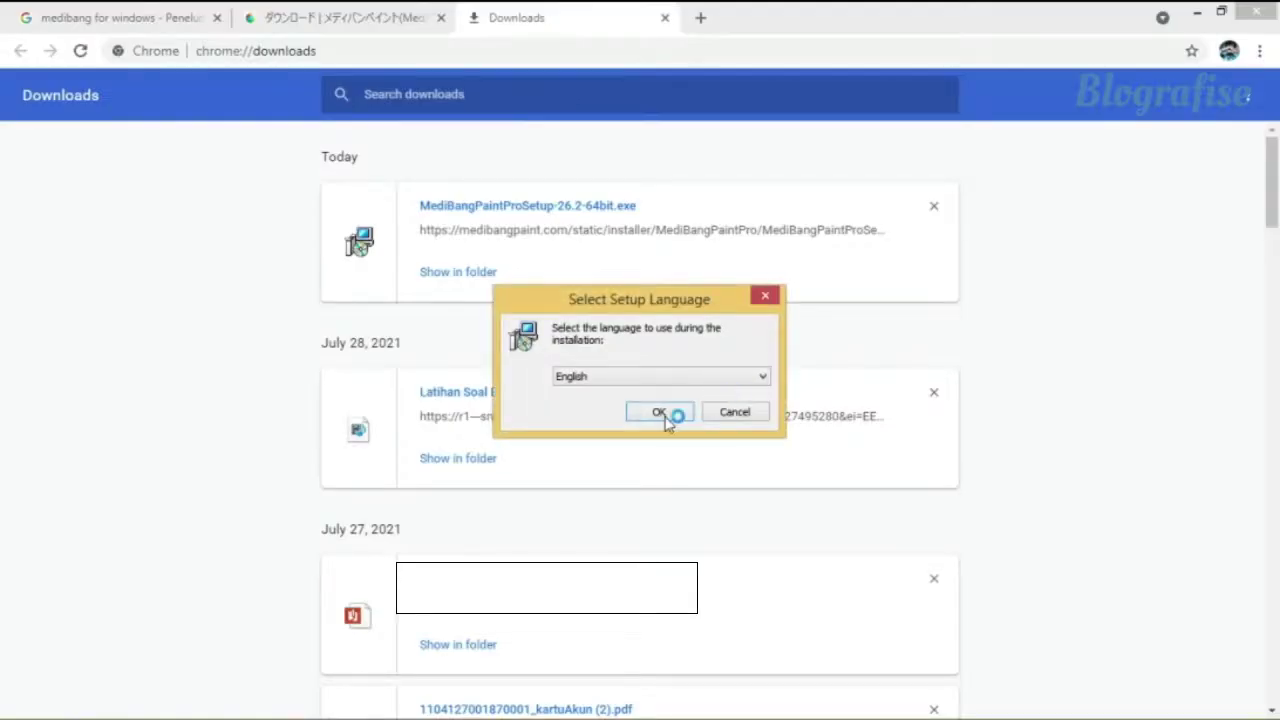
Keep English as the setup language and approve installing the Visual C++ 2015-2019 (x64) redistributable
click(664, 414)
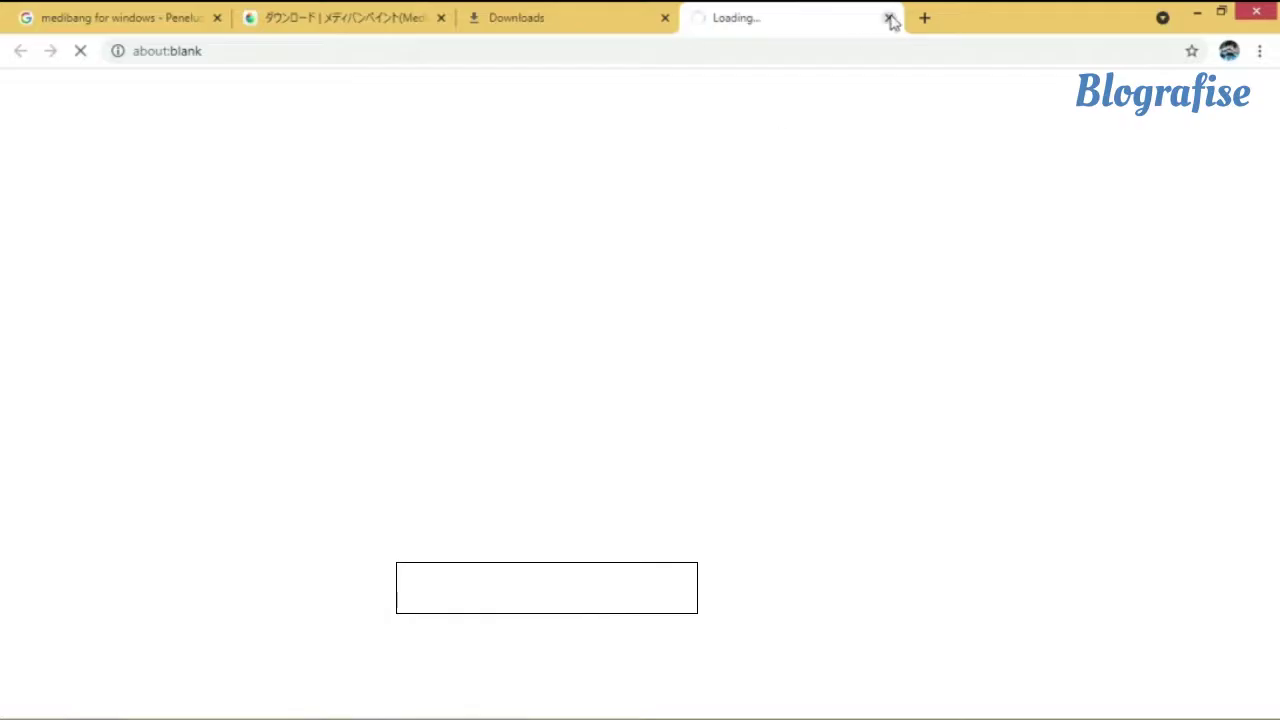
click(889, 18)
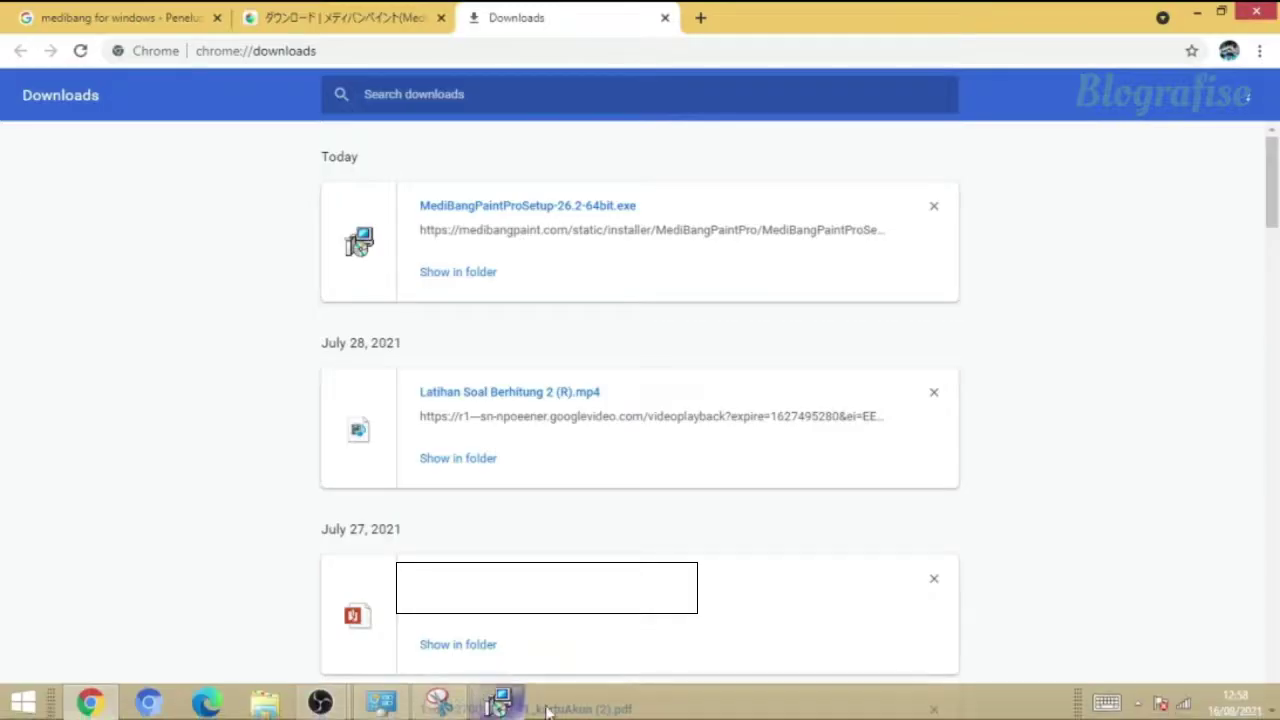
click(497, 704)
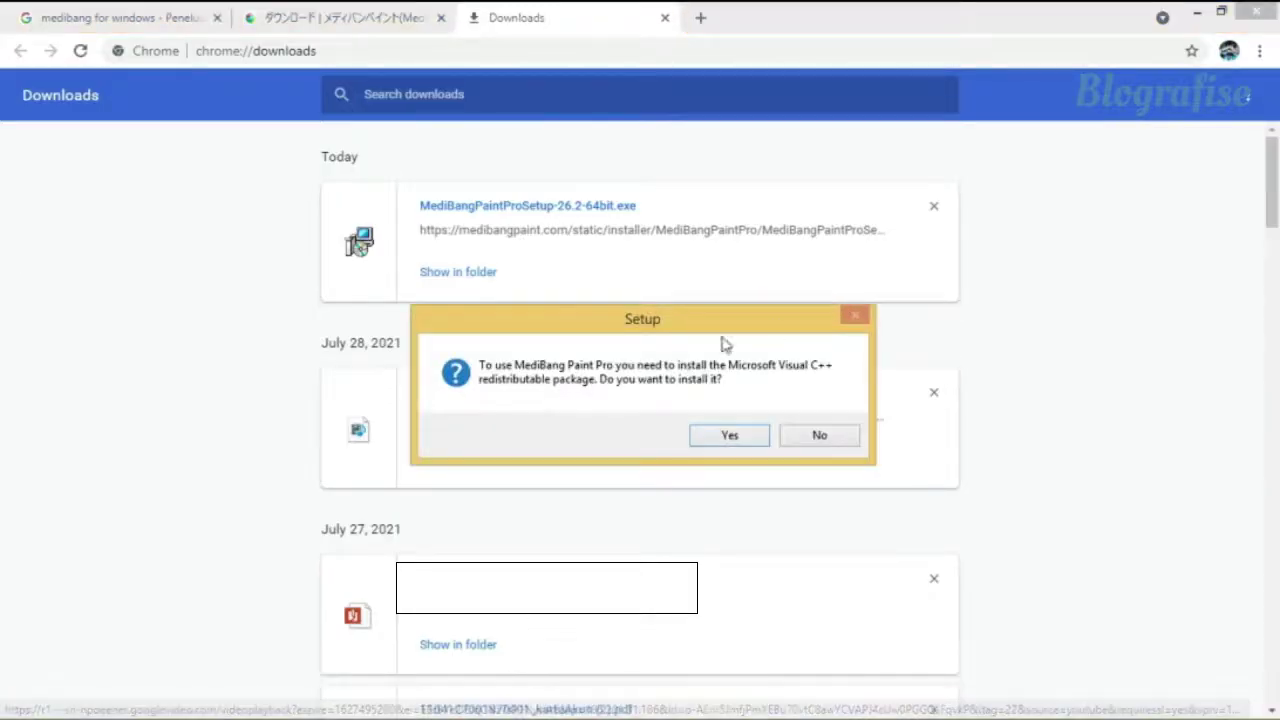
click(726, 436)
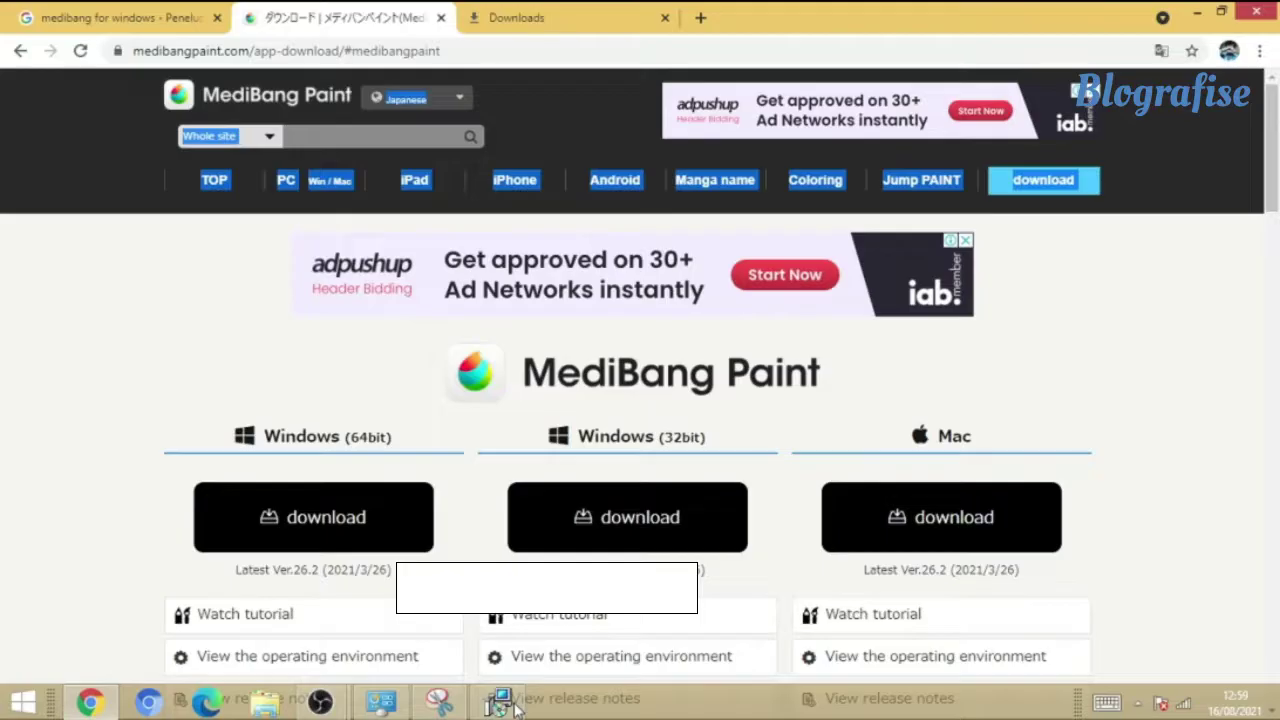
Accept the default install folder, Start Menu folder and desktop shortcut option
click(516, 707)
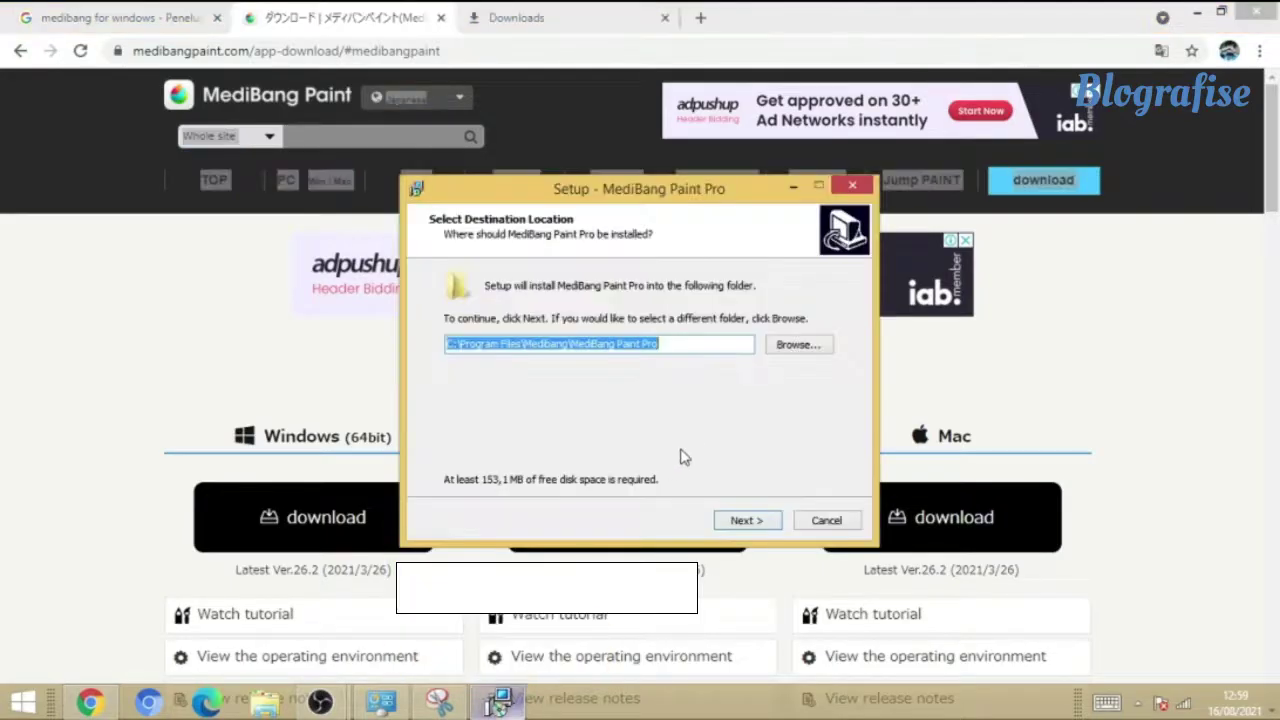
click(903, 11)
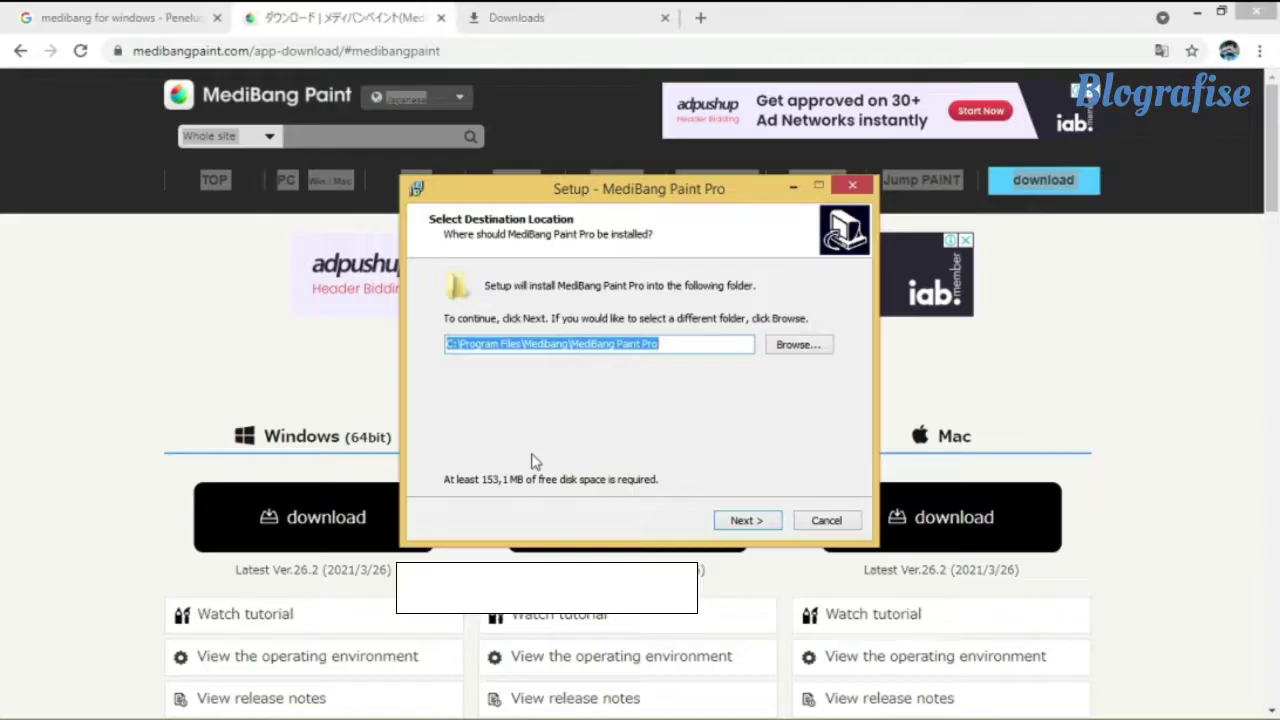
click(759, 521)
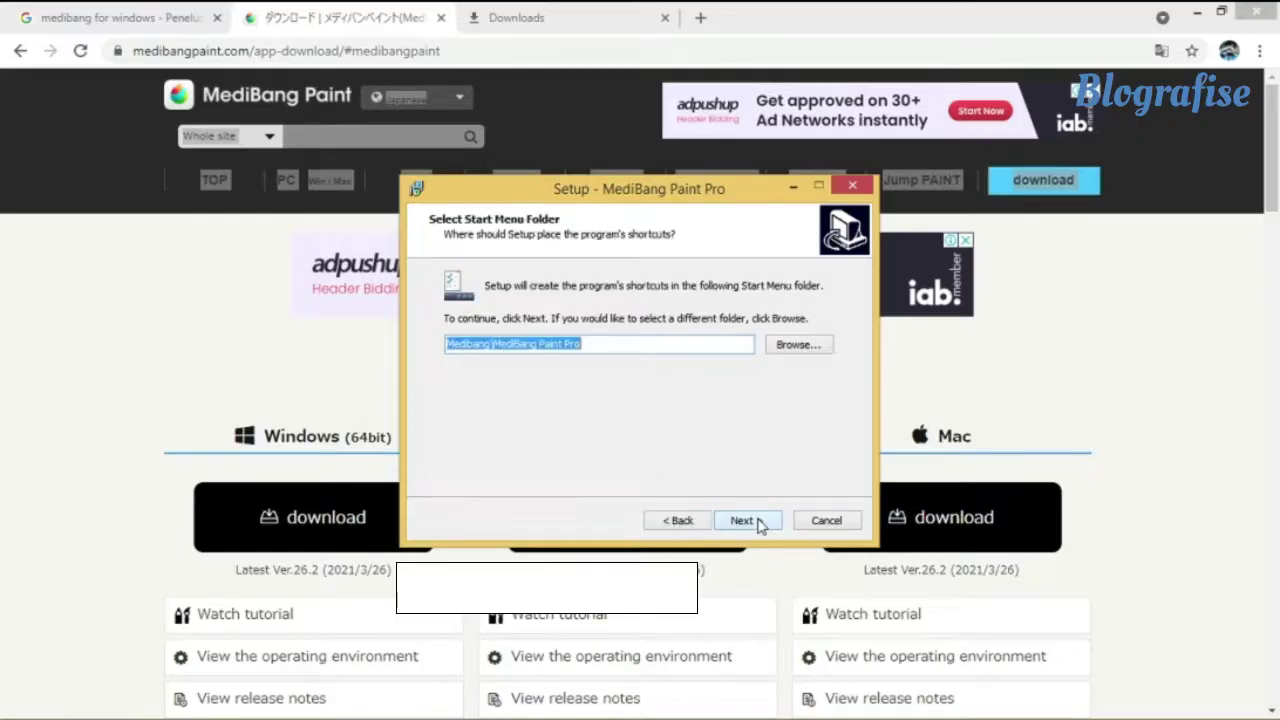
click(759, 521)
click(759, 524)
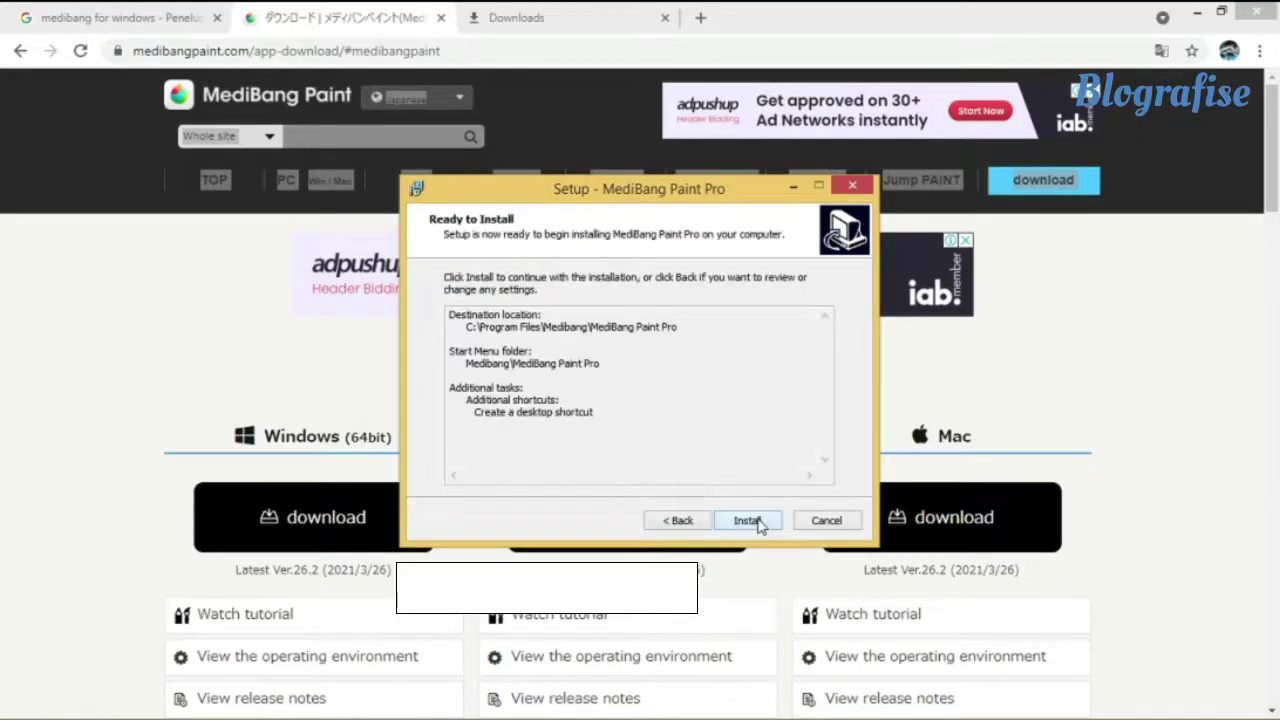
Install MediBang Paint Pro and finish without opening the web start page
click(759, 524)
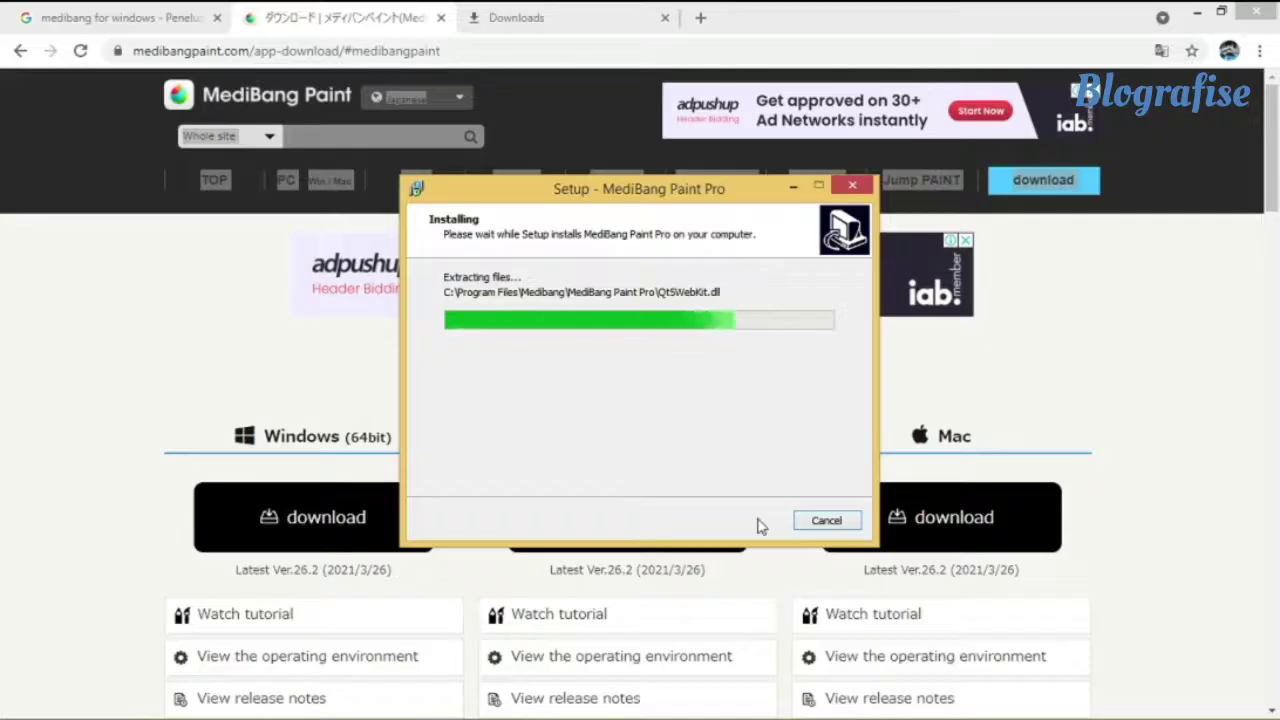
click(631, 362)
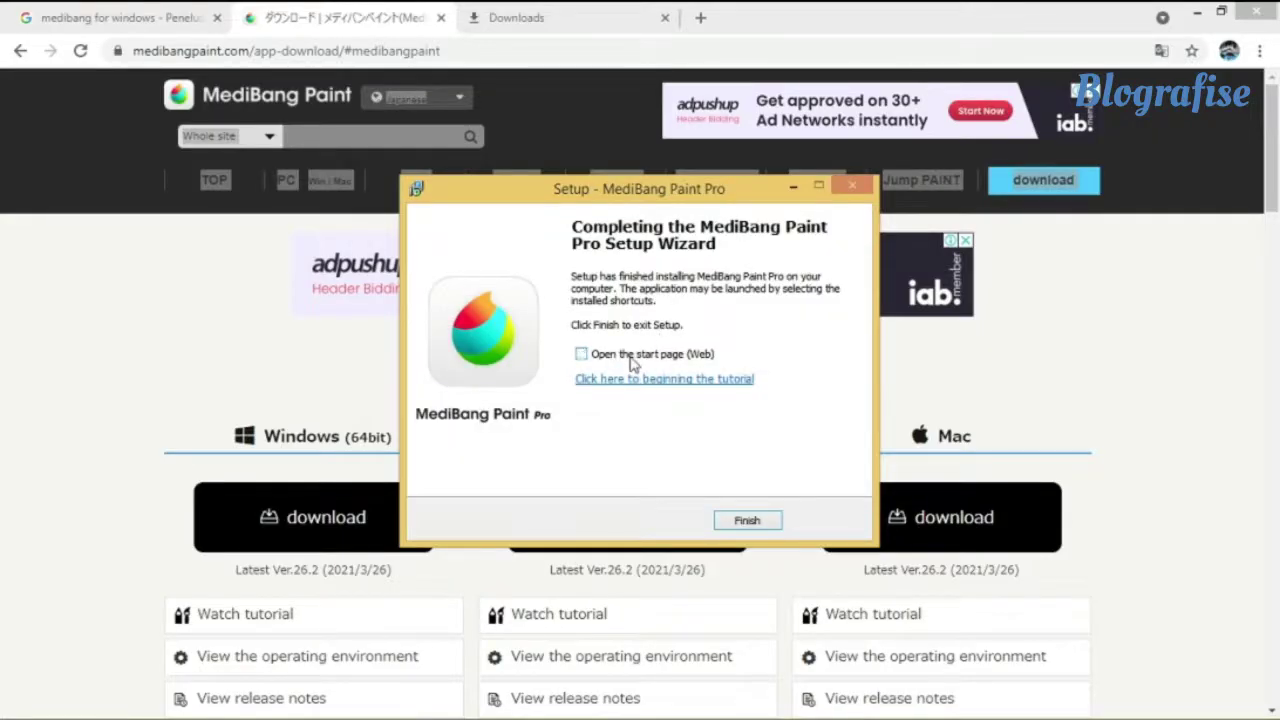
click(745, 522)
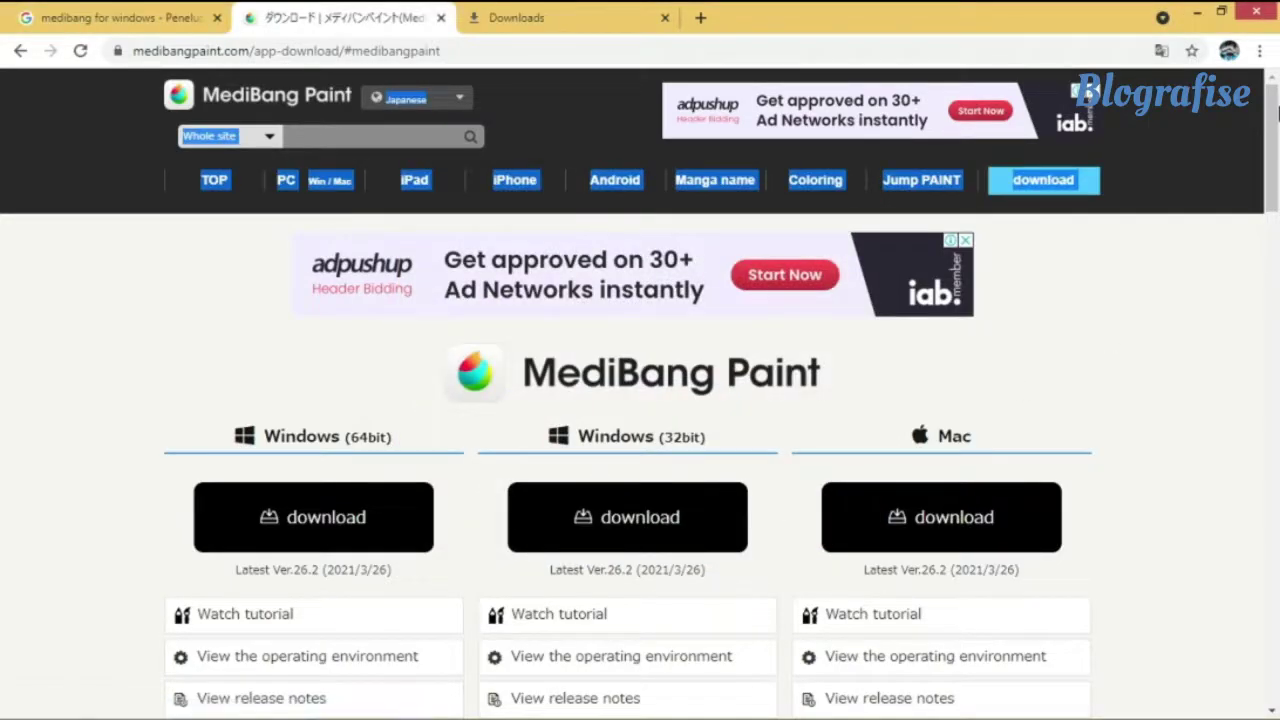
Minimize Chrome and start MediBang Paint Pro from its desktop shortcut
key(Page_Down)
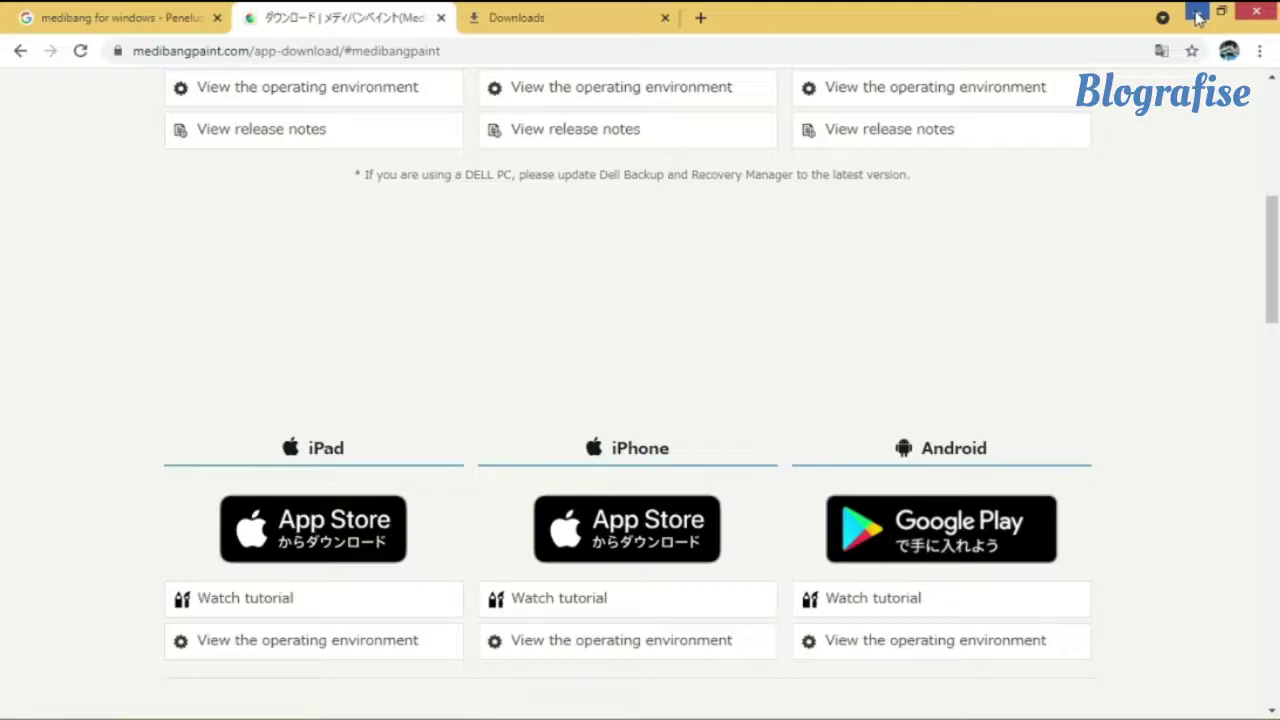
click(1198, 17)
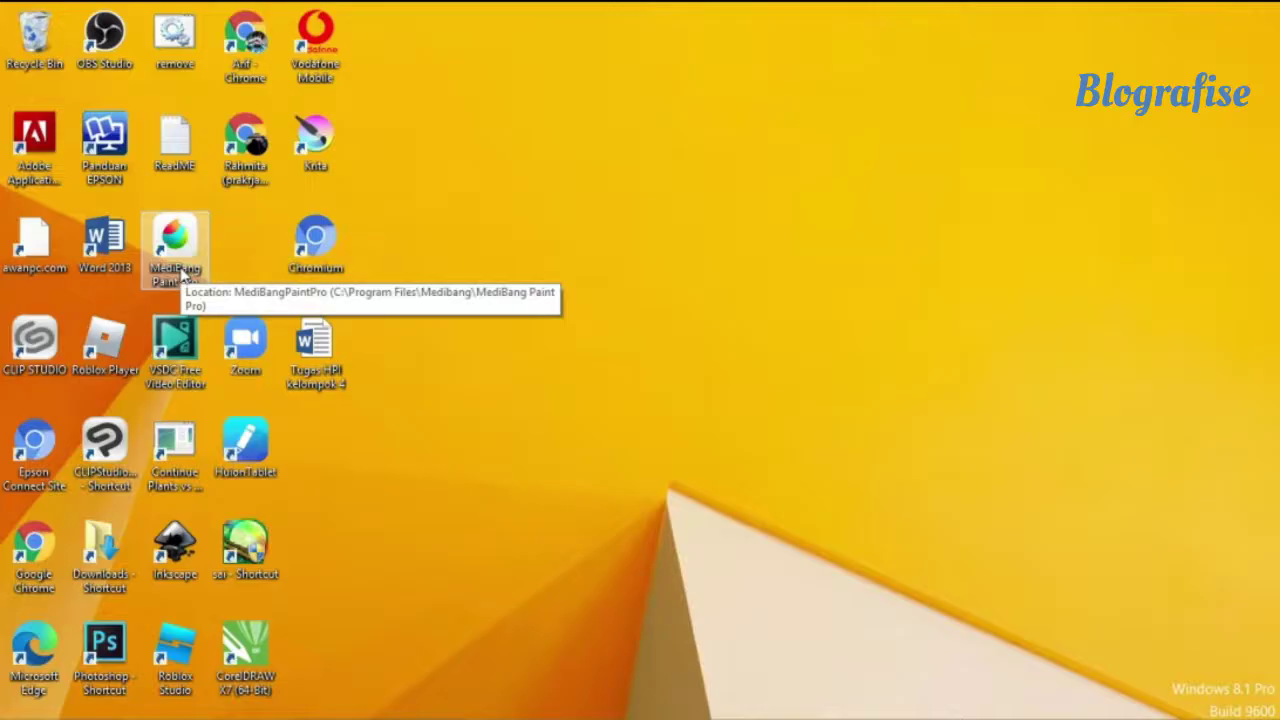
double_click(182, 266)
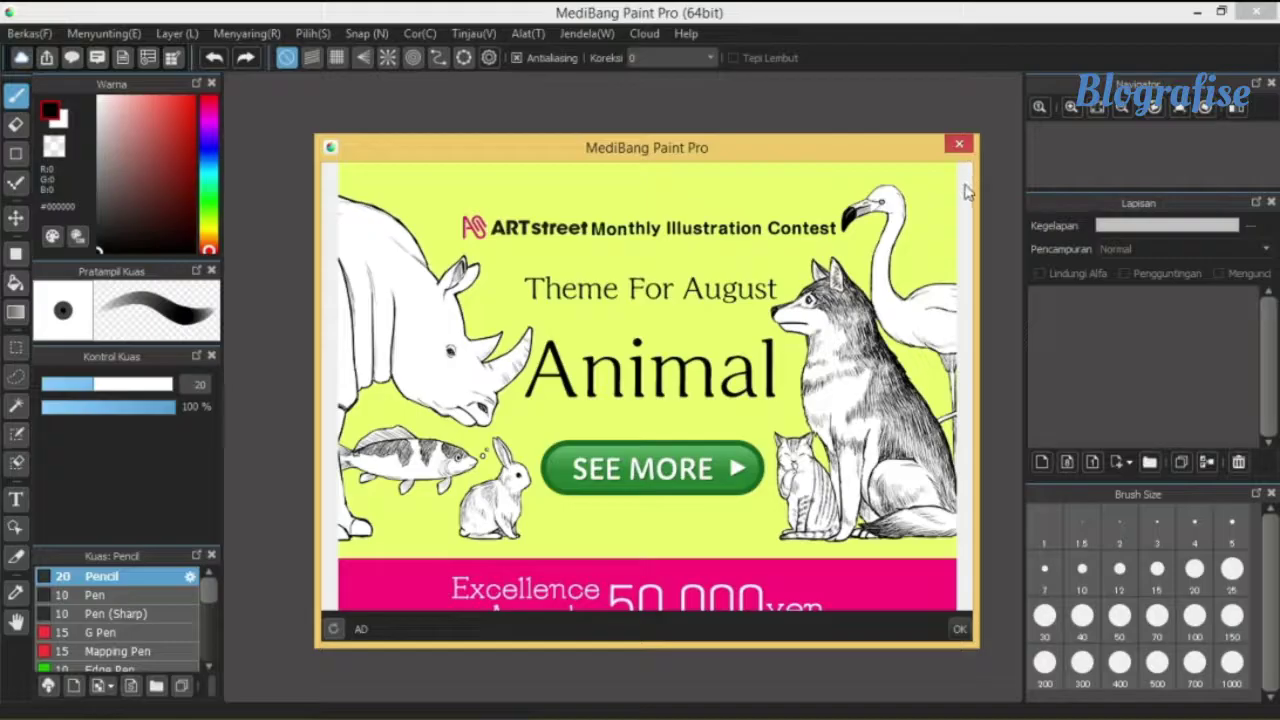
Close the ARTstreet contest ad and choose Berkas > Baru(N)... to create a new image
click(958, 143)
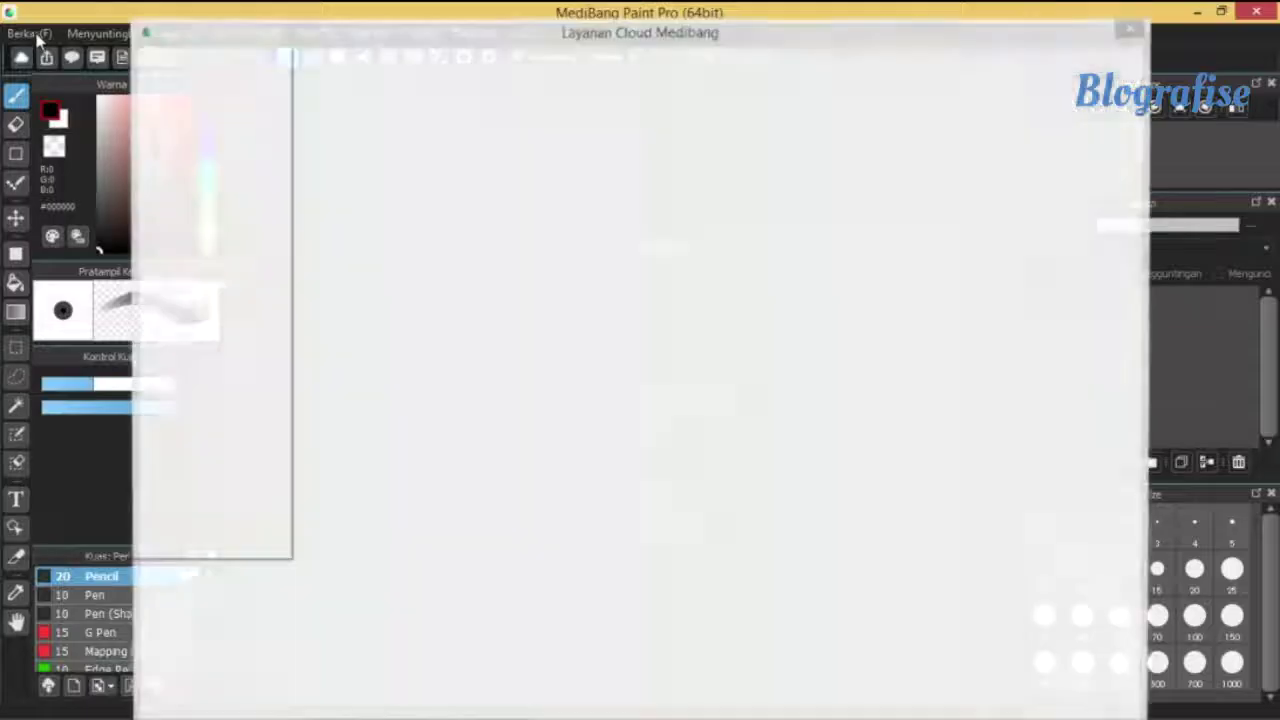
click(30, 33)
click(58, 58)
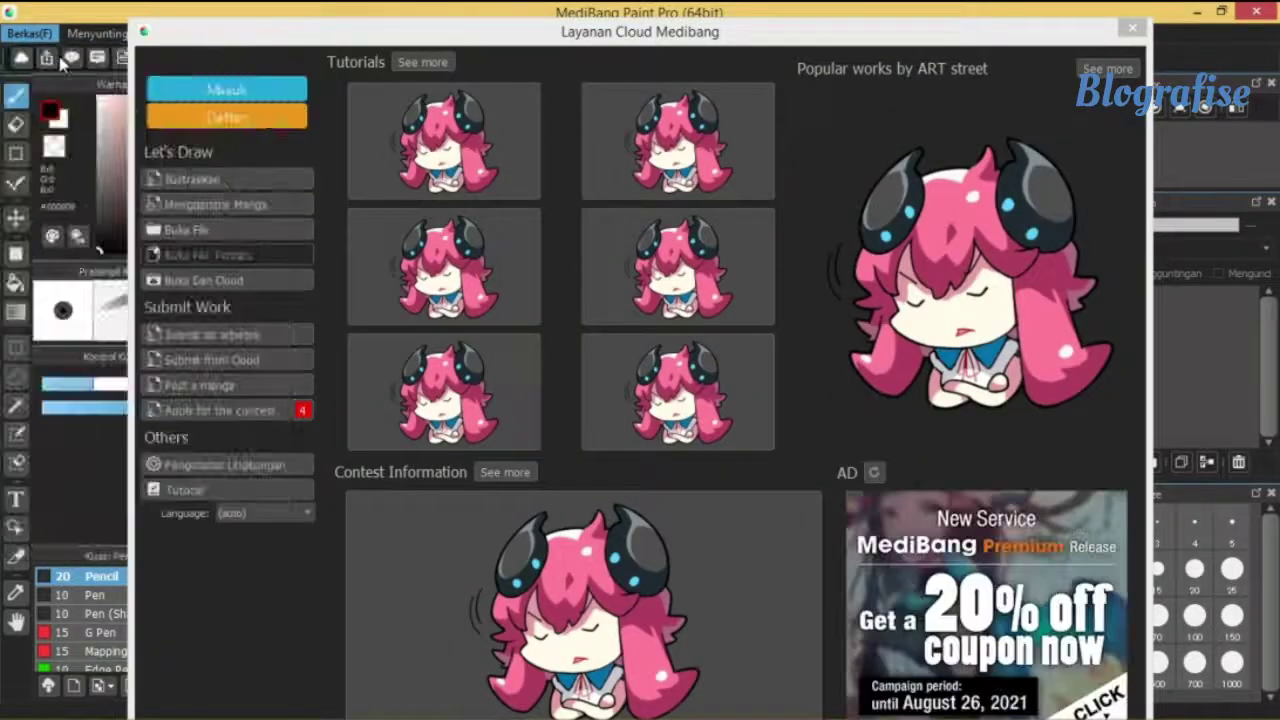